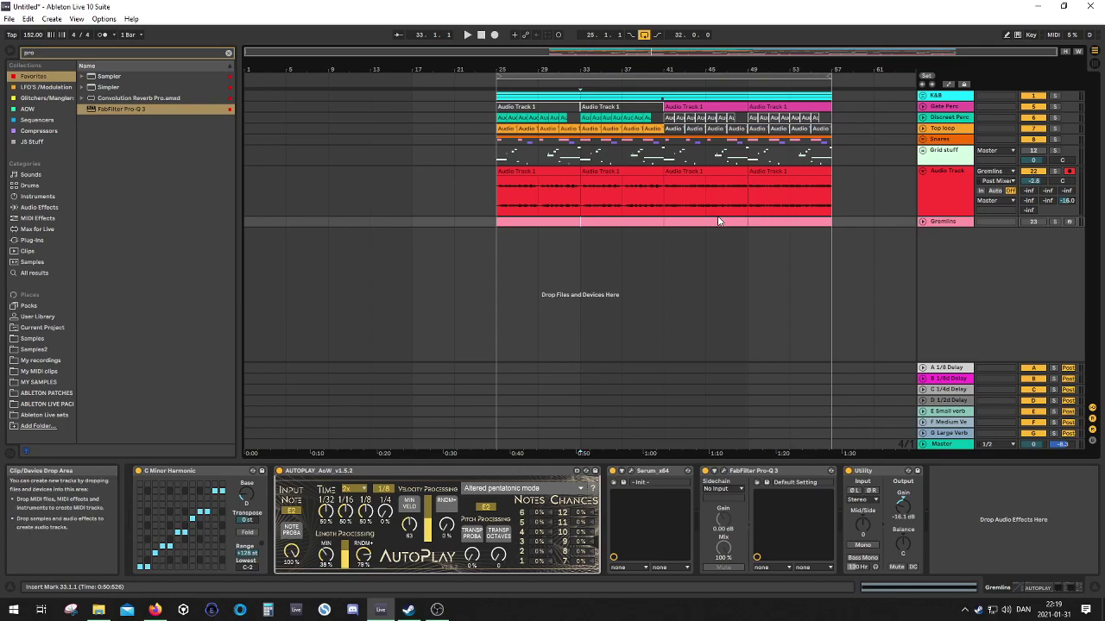
Step: Play the arrangement from bar 33, soloing the red recorded audio track for part of the playback
left_click(718, 219)
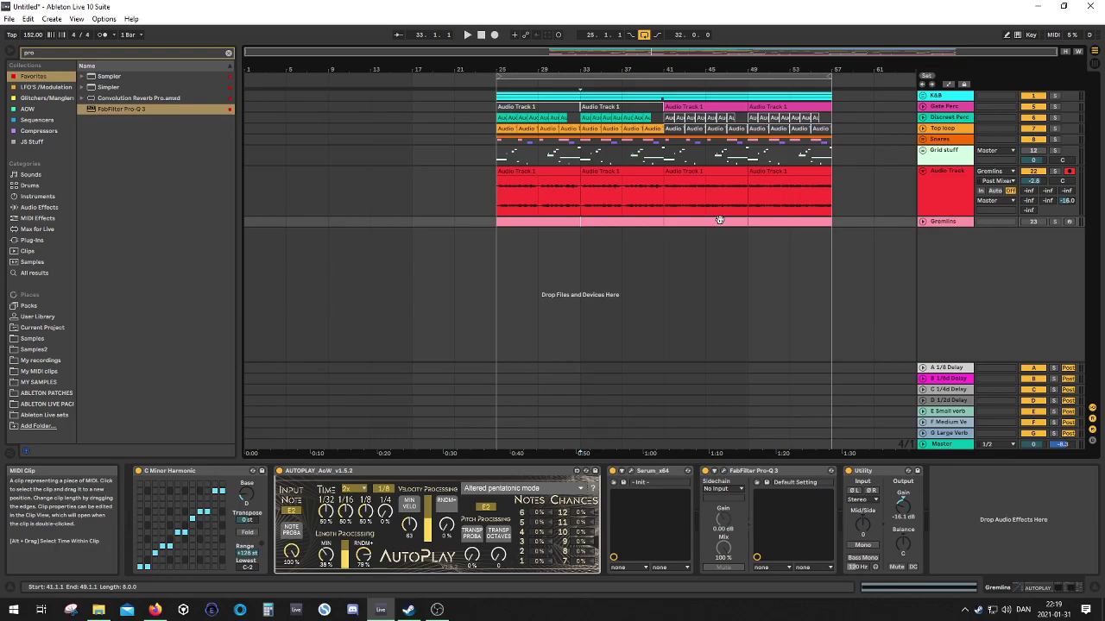
left_click(581, 204)
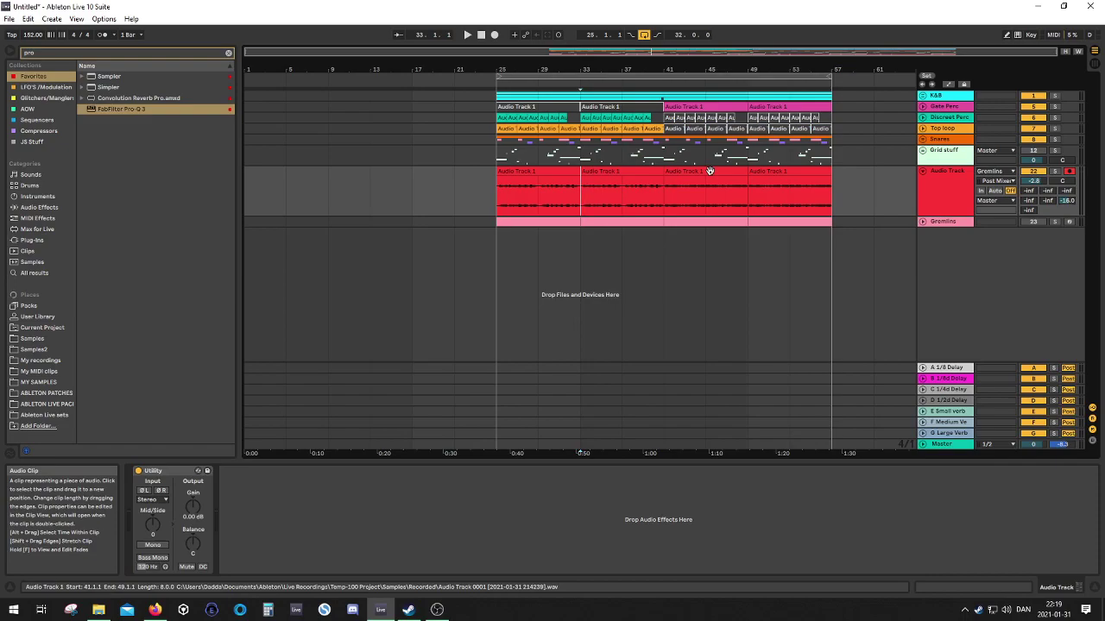
key("space")
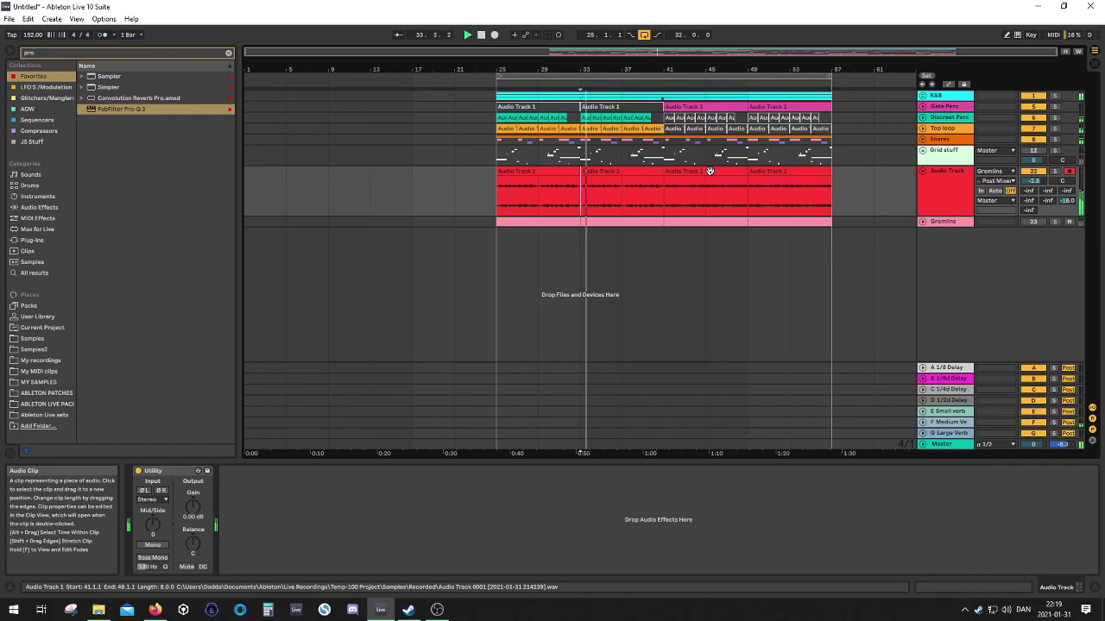
left_click(1054, 171)
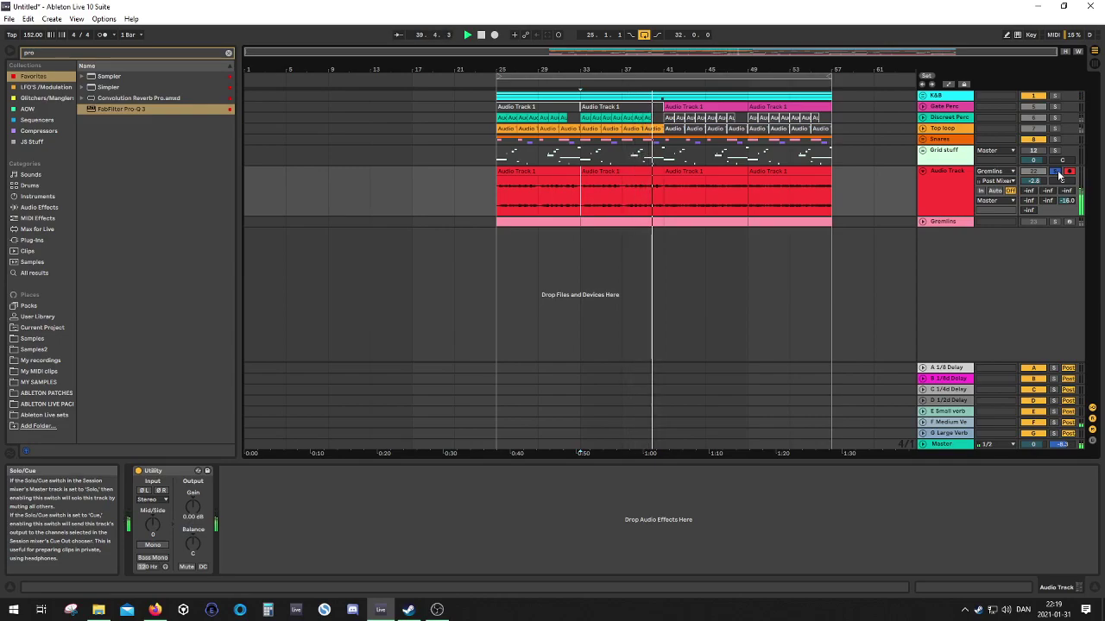
left_click(1059, 175)
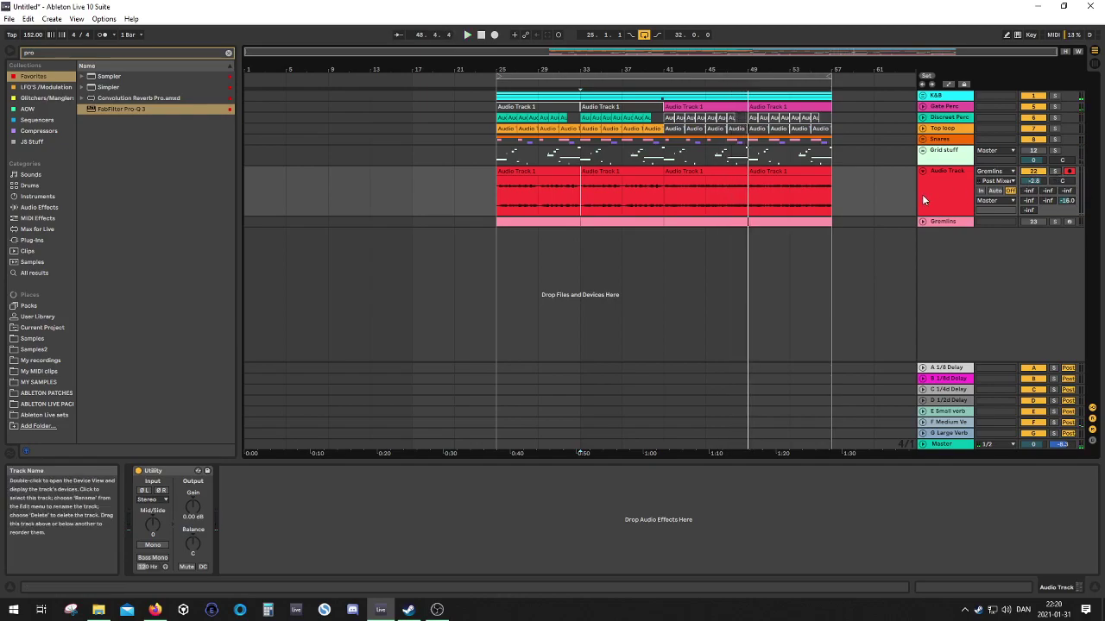
Step: Select the Gremlins clip at bar 33, unfold its track and open the track's Serum synth
left_click(654, 222)
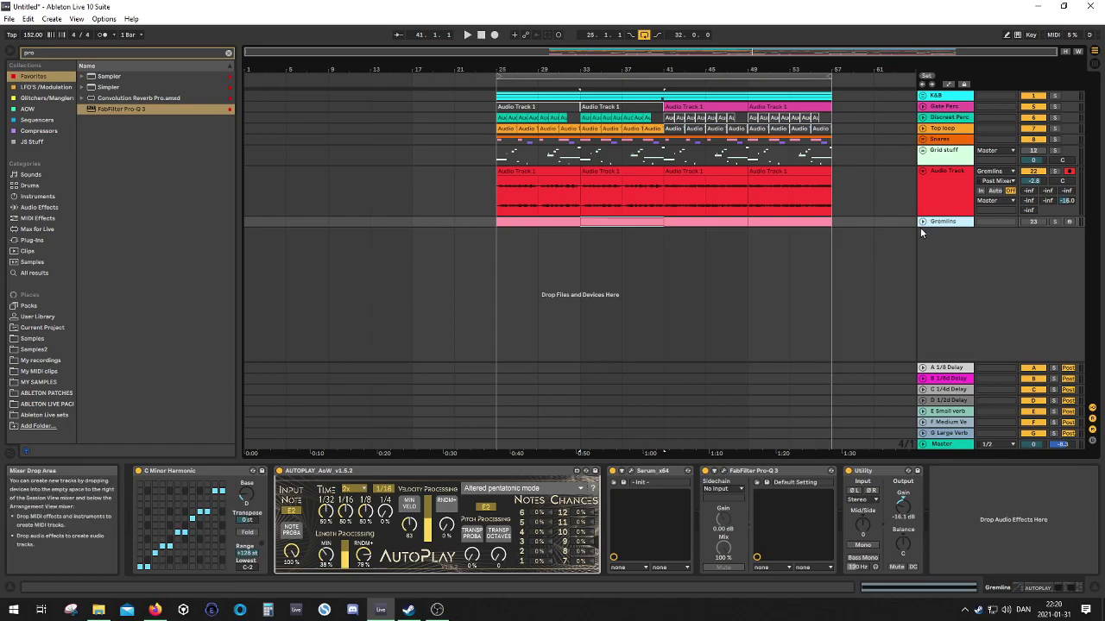
left_click(922, 223)
left_click(634, 471)
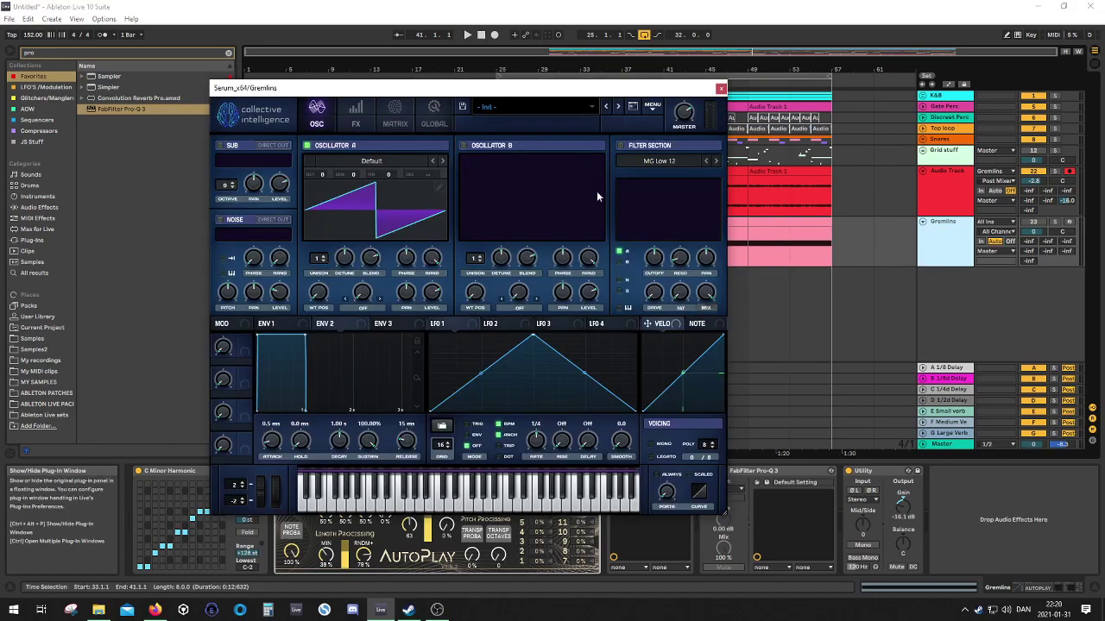
Step: Load the Eidolon wavetable from the Databroth collection into oscillator A
left_click(398, 159)
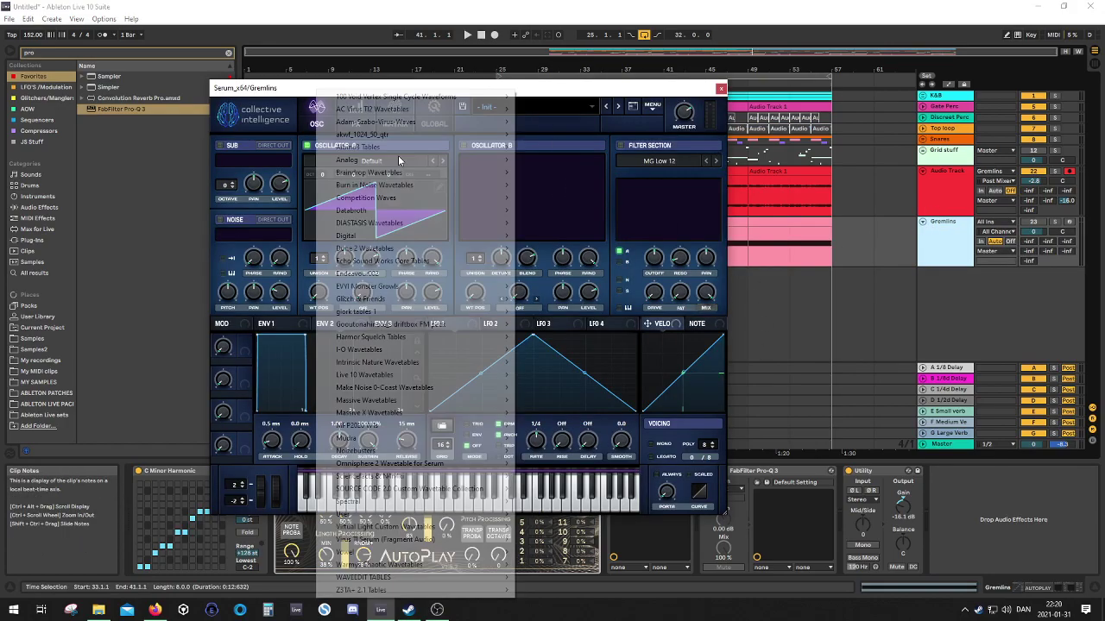
mouse_move(400, 315)
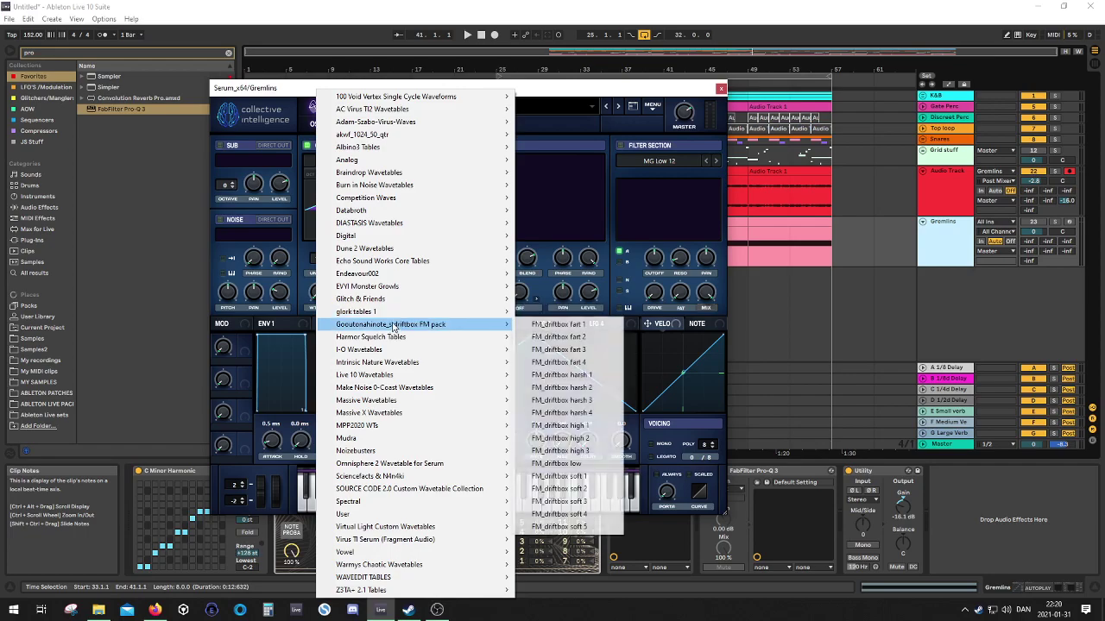
mouse_move(392, 291)
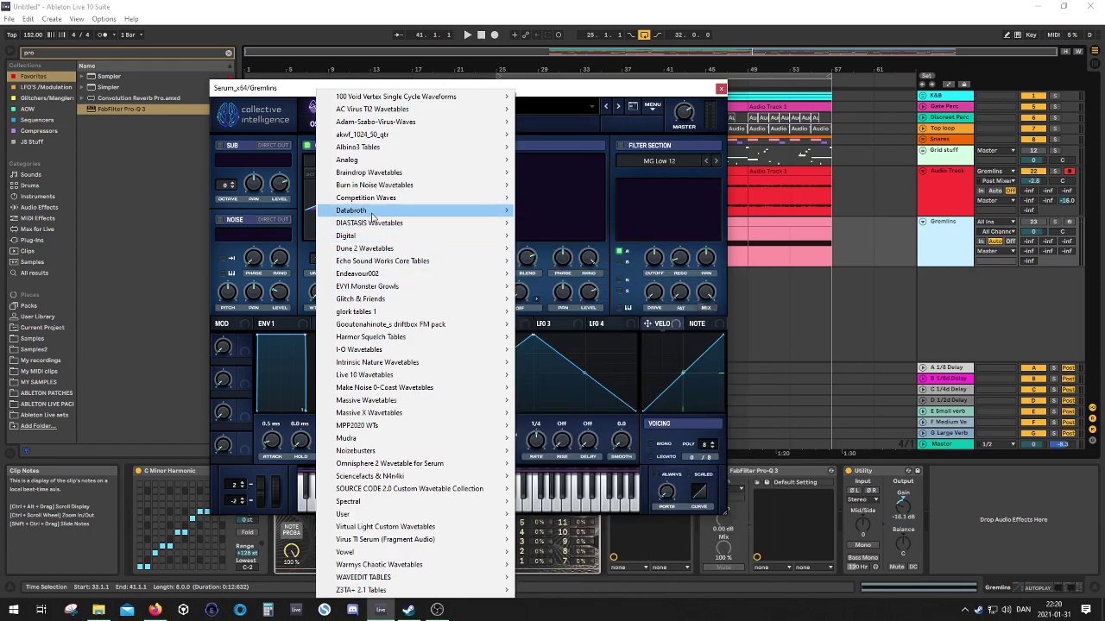
mouse_move(371, 214)
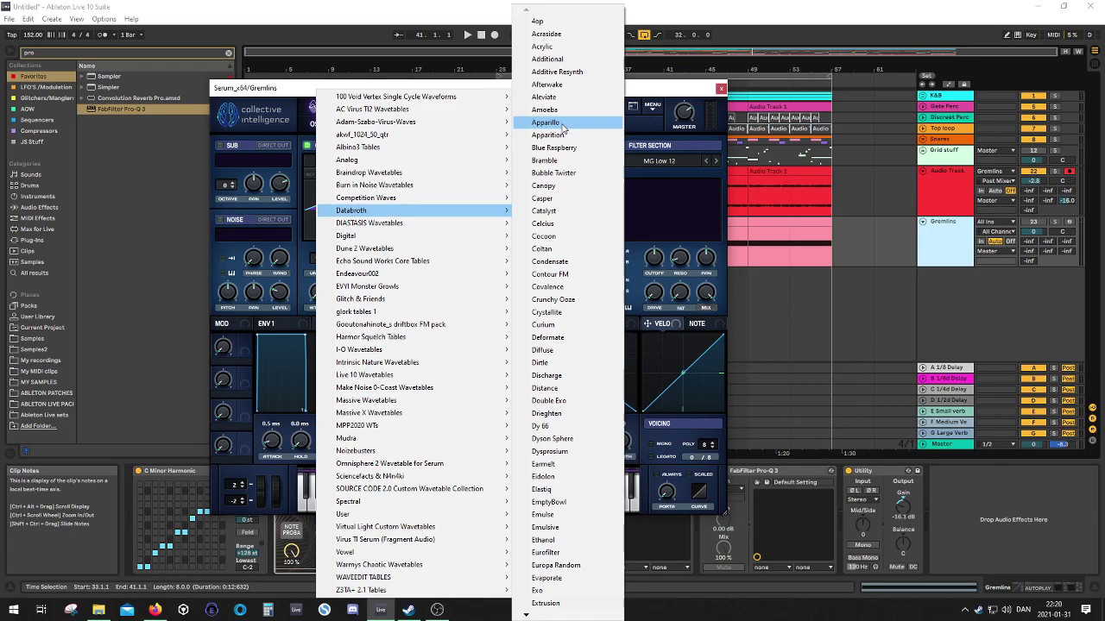
left_click(553, 480)
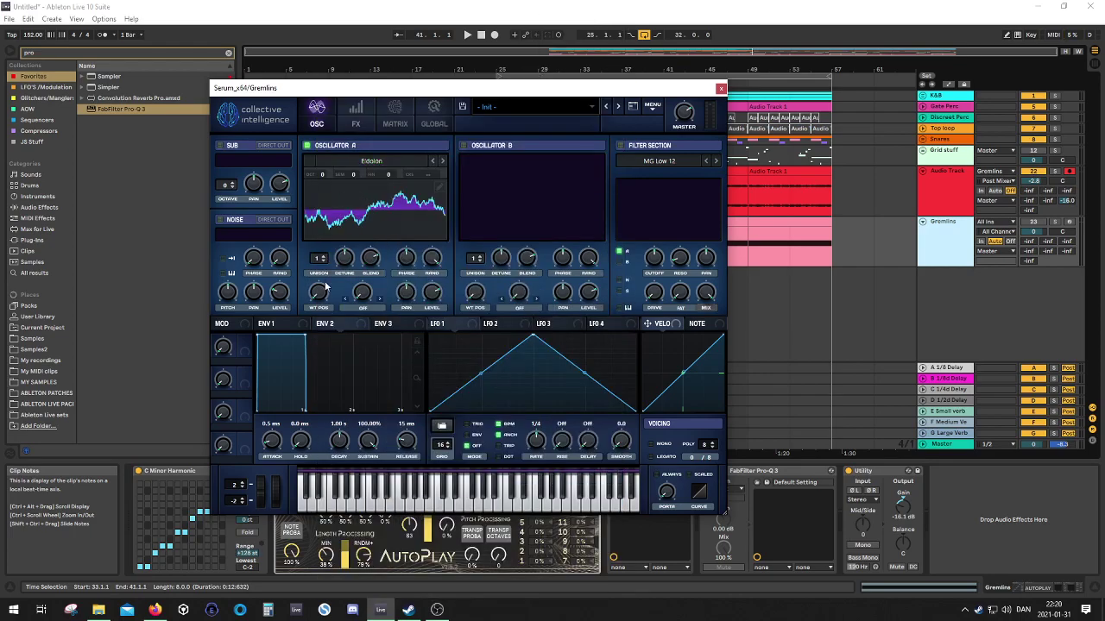
Step: Shift oscillator A's wavetable position and convert wavetable A into the shape of LFO 1
mouse_move(325, 288)
left_mouse_down()
mouse_move(324, 143)
mouse_move(319, 292)
mouse_move(321, 282)
left_mouse_up()
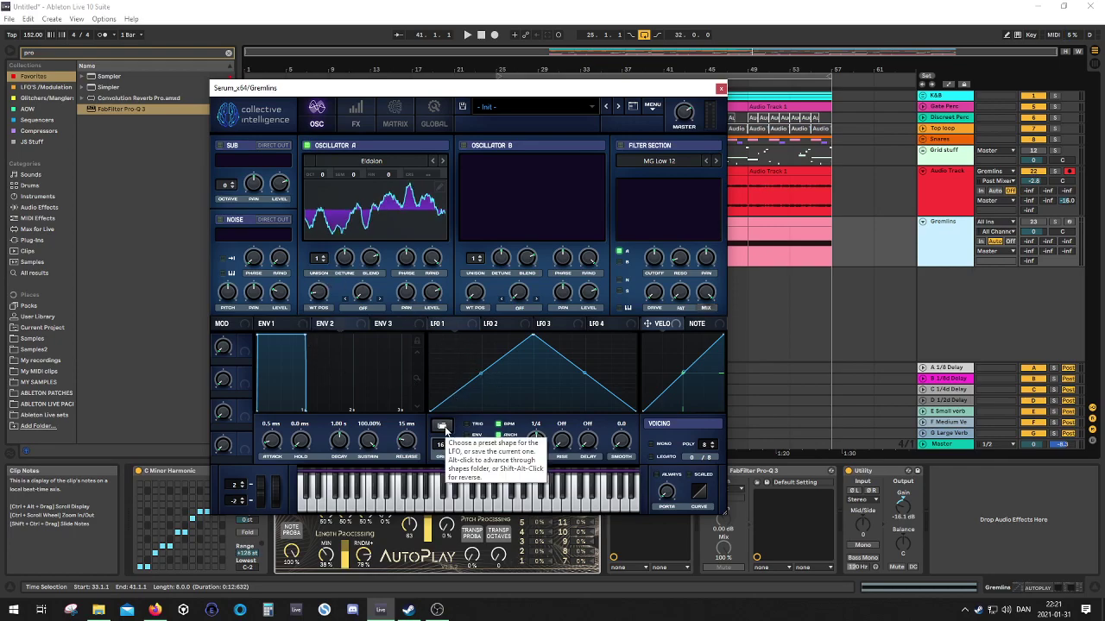
left_click(442, 427)
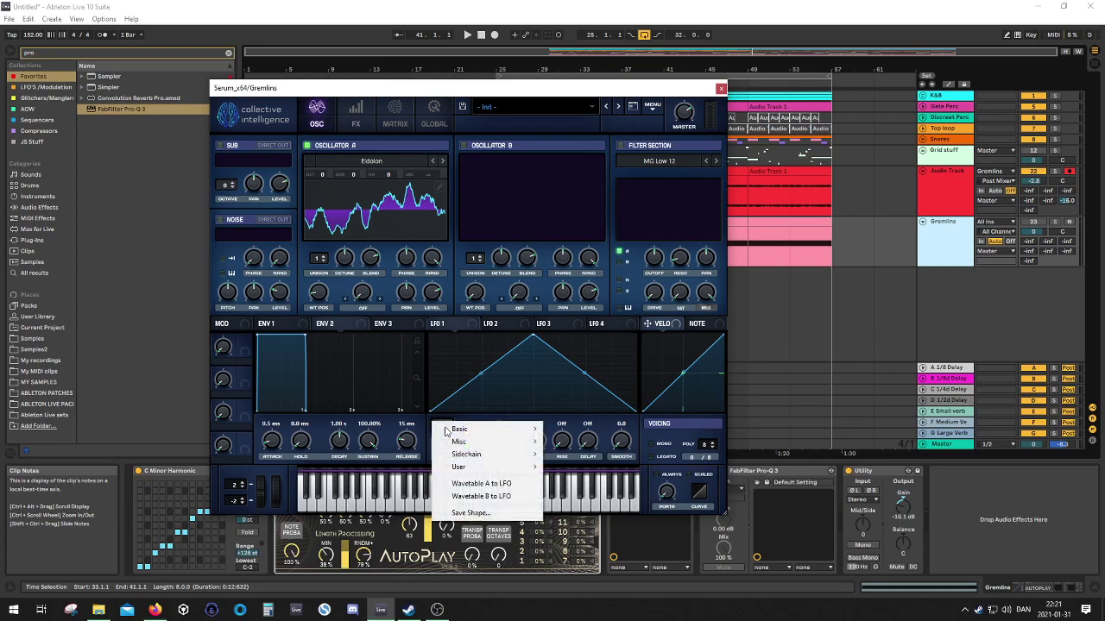
left_click(498, 485)
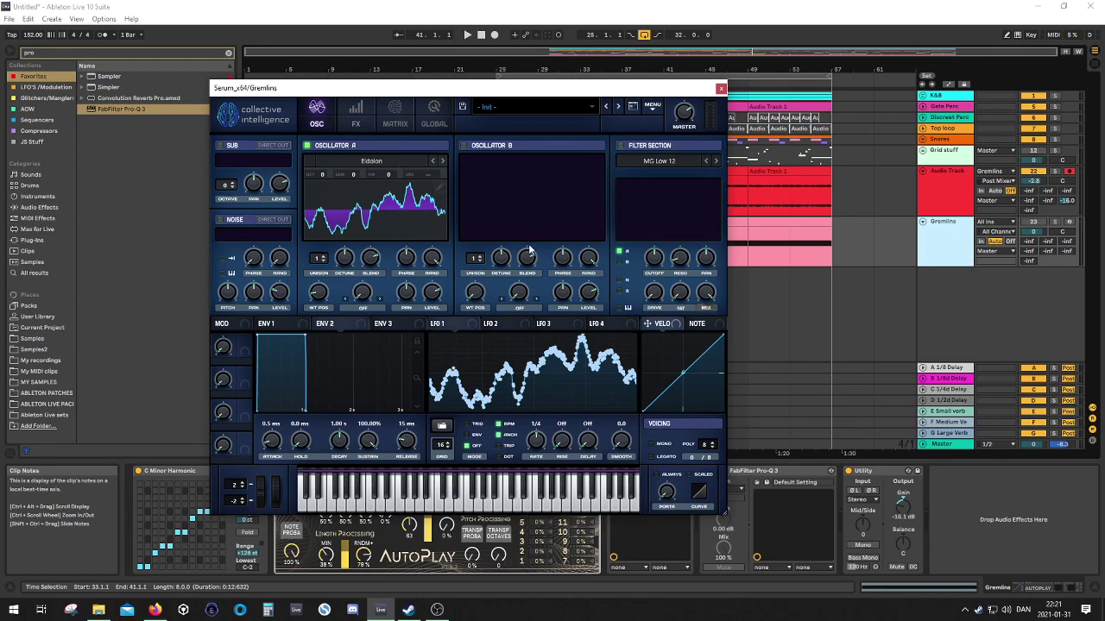
Step: Replace oscillator A's wavetable with Condensate from the Databroth collection and adjust its wavetable position
left_click(357, 160)
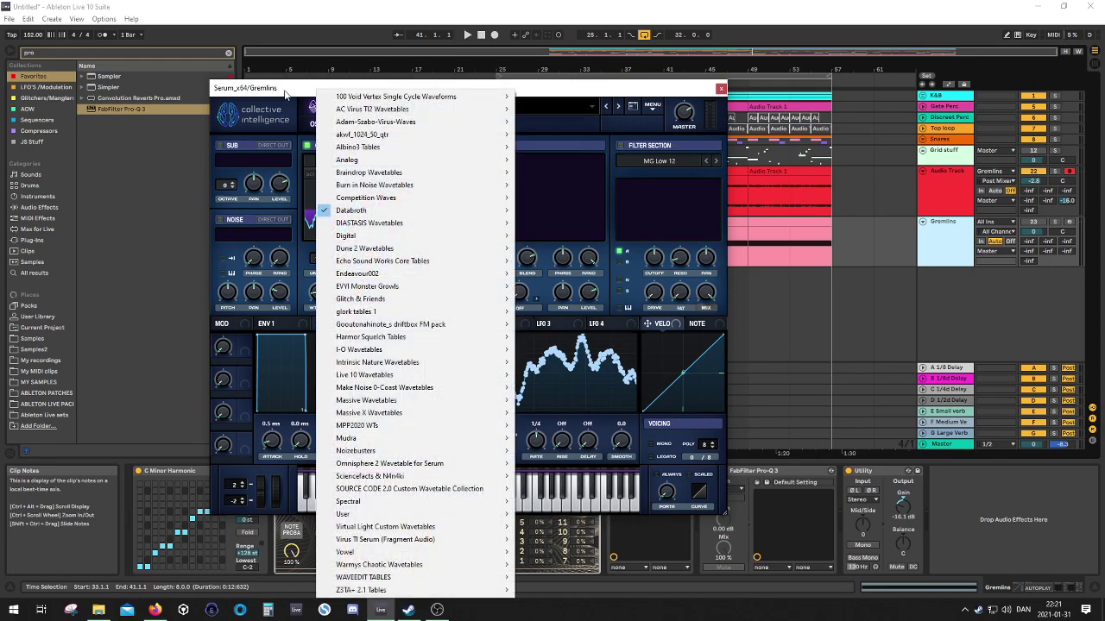
left_click(285, 93)
left_click(371, 160)
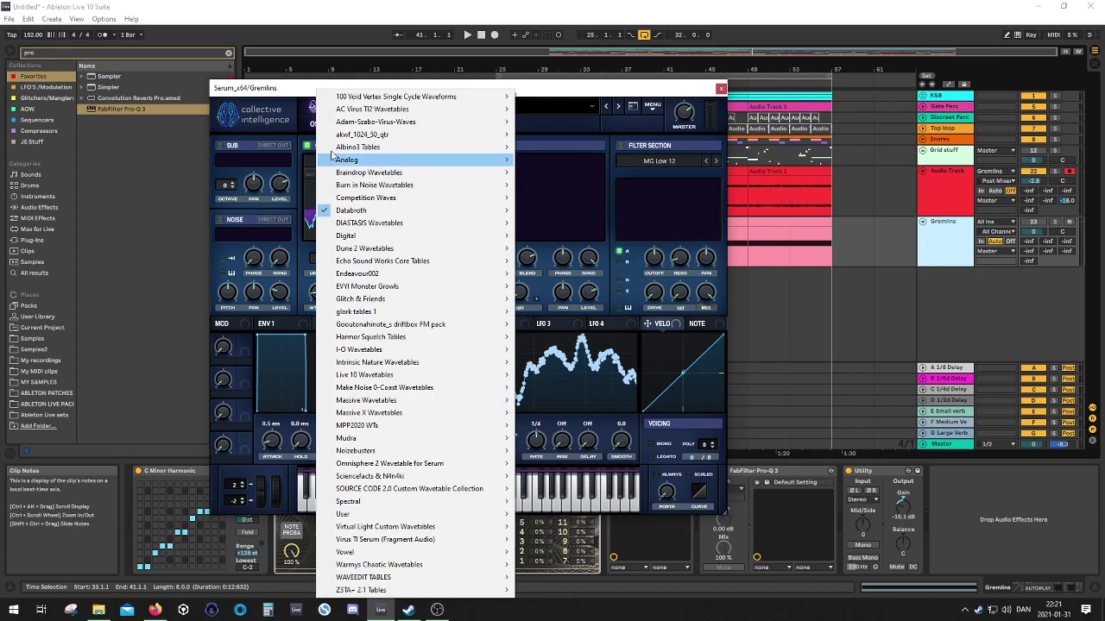
left_click(279, 94)
left_click(394, 162)
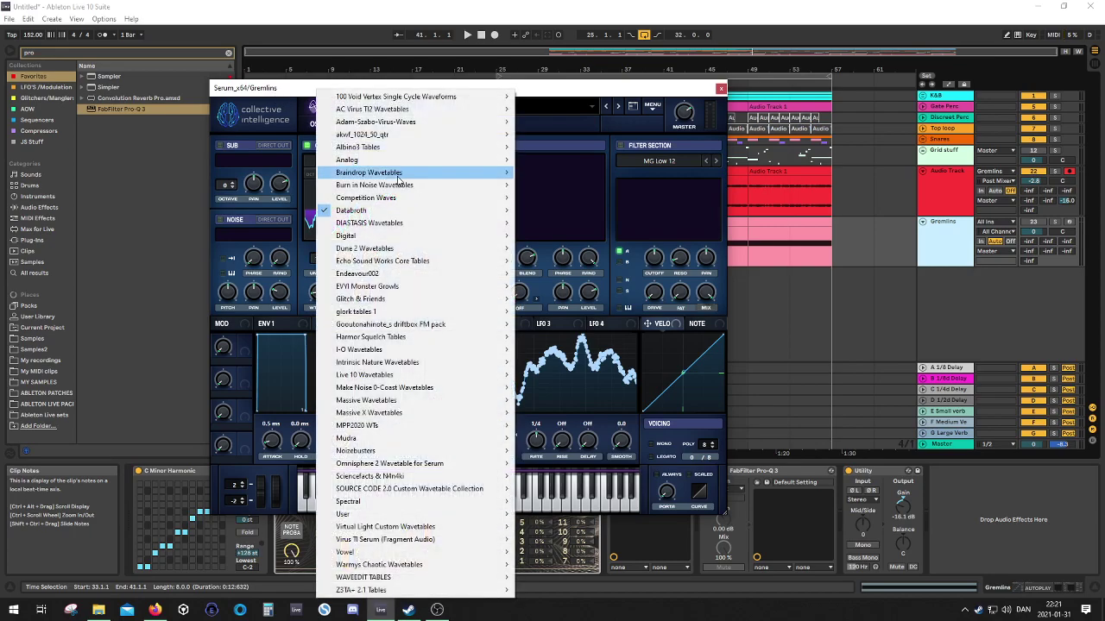
mouse_move(466, 210)
left_click(558, 235)
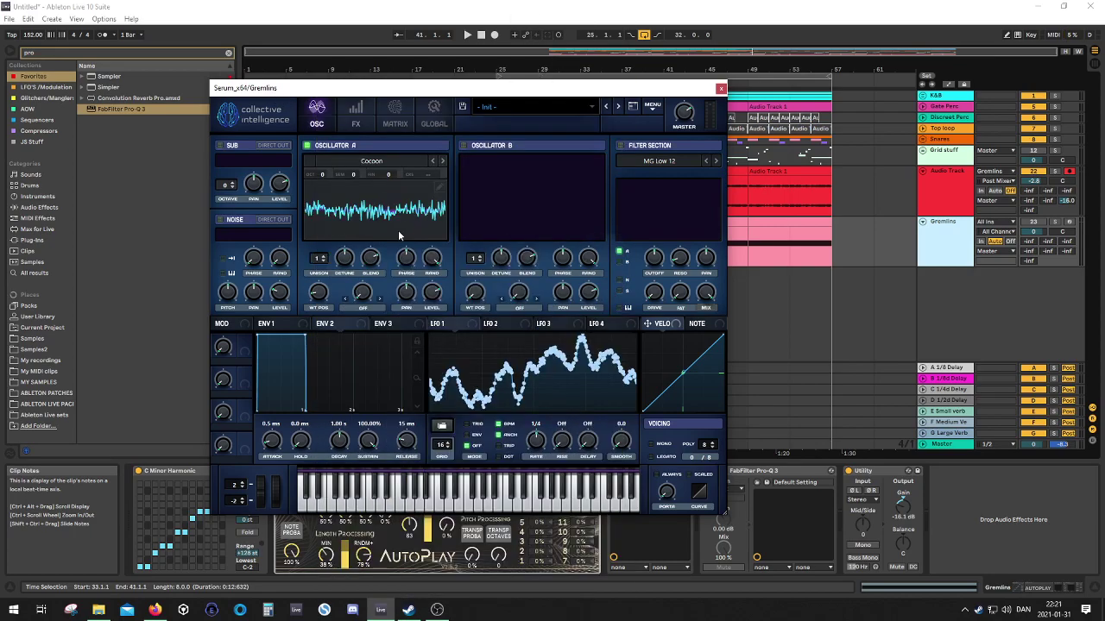
left_click_drag(321, 290, 346, 204)
left_click(442, 160)
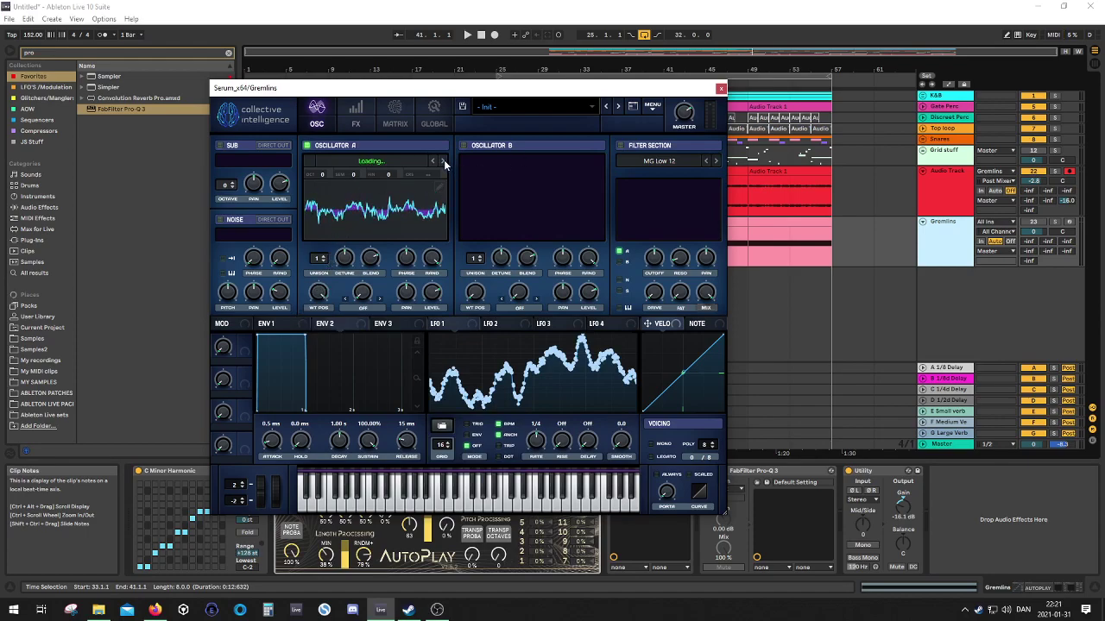
left_click(442, 161)
left_click_drag(319, 296, 312, 327)
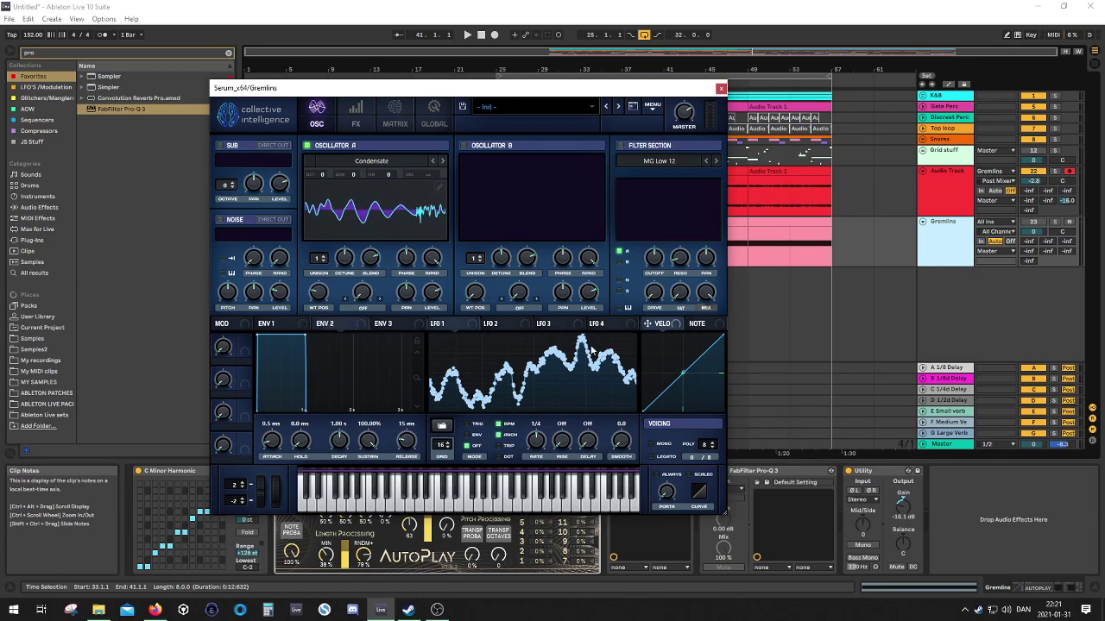
Step: Activate and solo the Gremlins track, and start playback from bar 33
left_click(1036, 221)
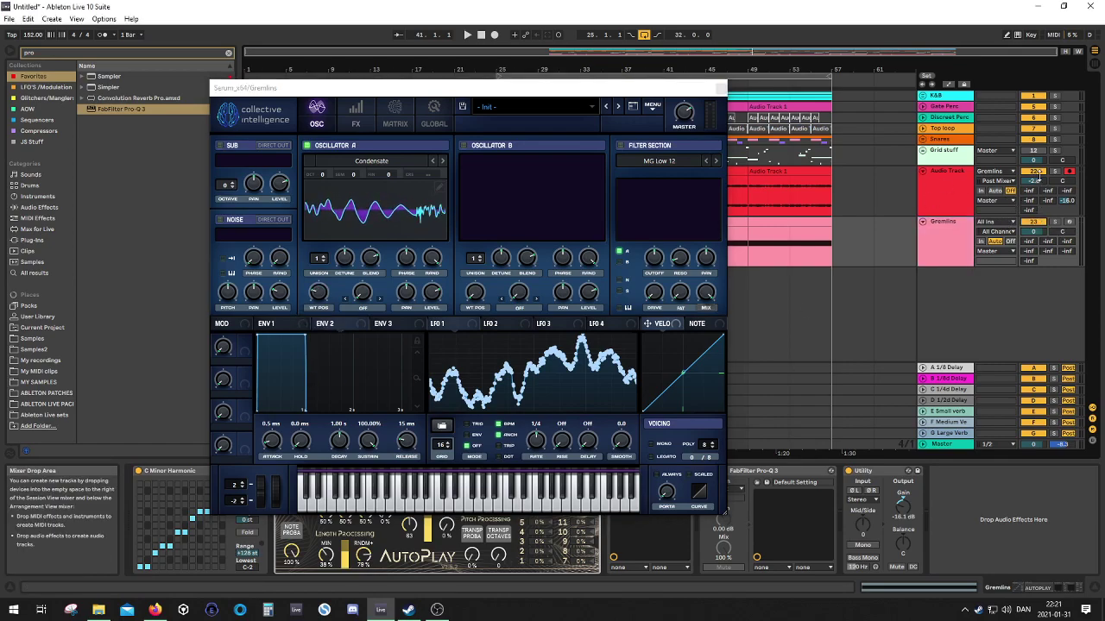
left_click(1055, 222)
key("space")
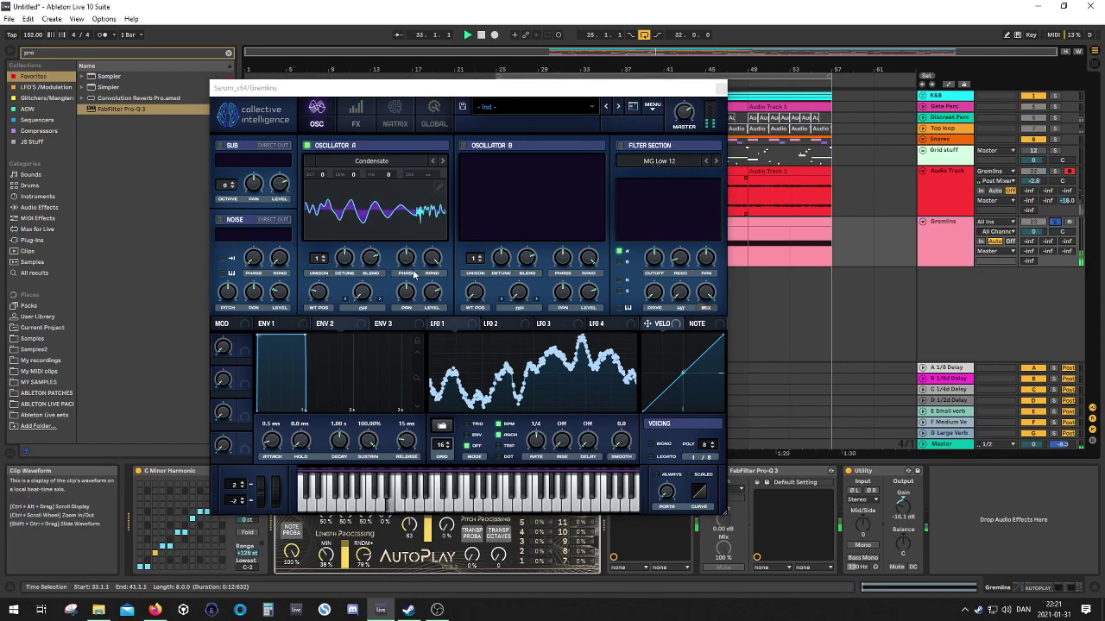
Step: Sweep oscillator A's wavetable position during playback and lower its octave to -2
left_click_drag(321, 309, 321, 272)
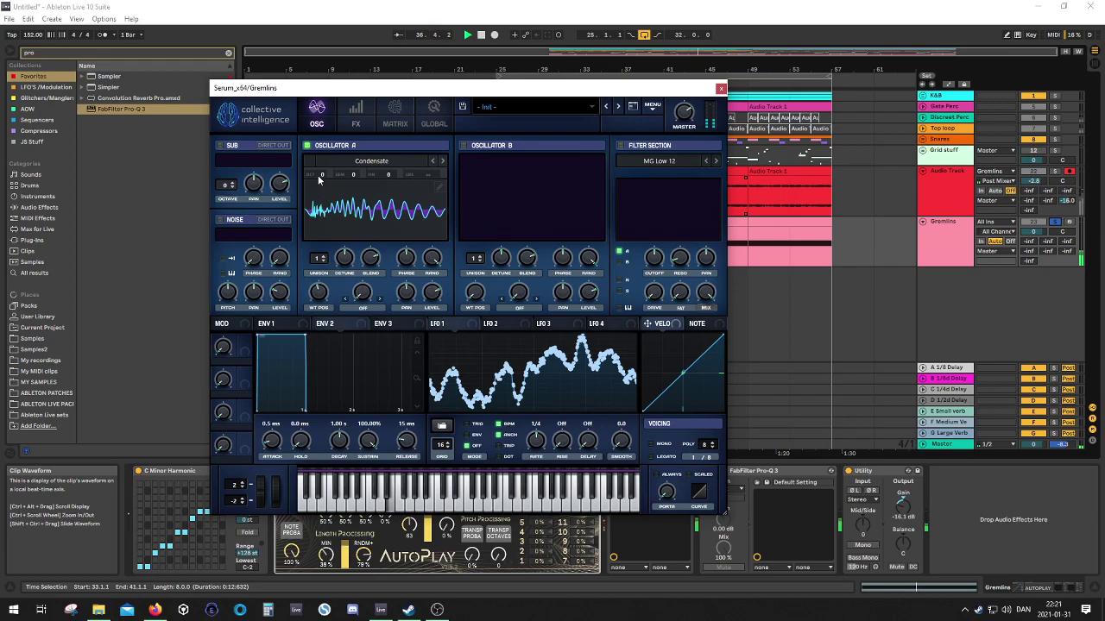
left_click_drag(322, 174, 316, 223)
left_click_drag(318, 293, 320, 340)
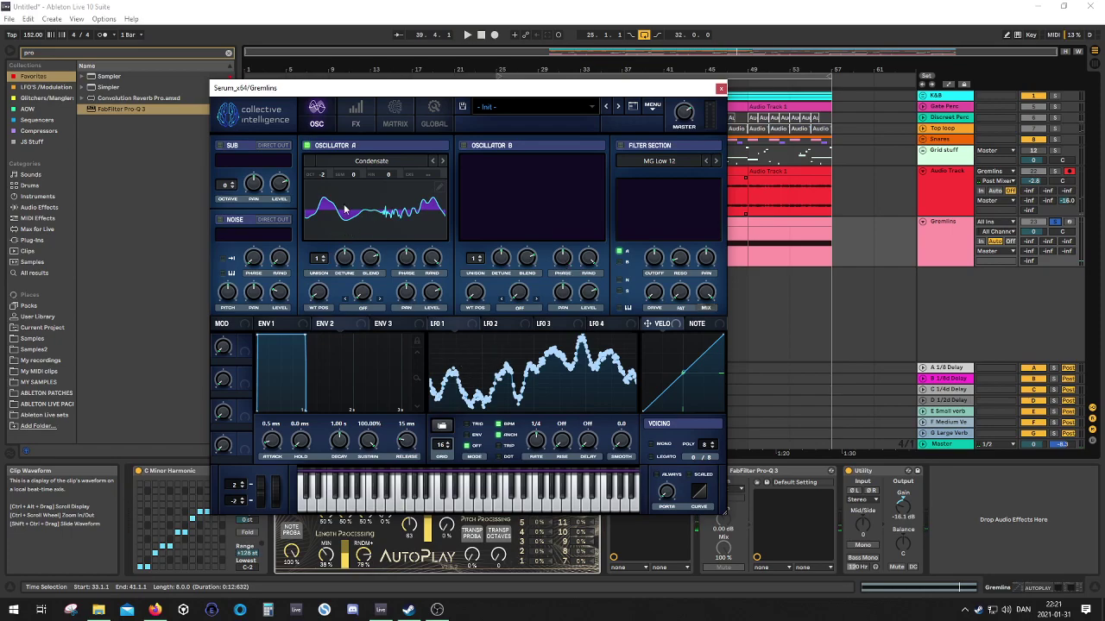
Step: Set oscillator A's octave back to 0 and leave the oscillator switched on
left_click_drag(326, 177, 324, 170)
left_click(325, 149)
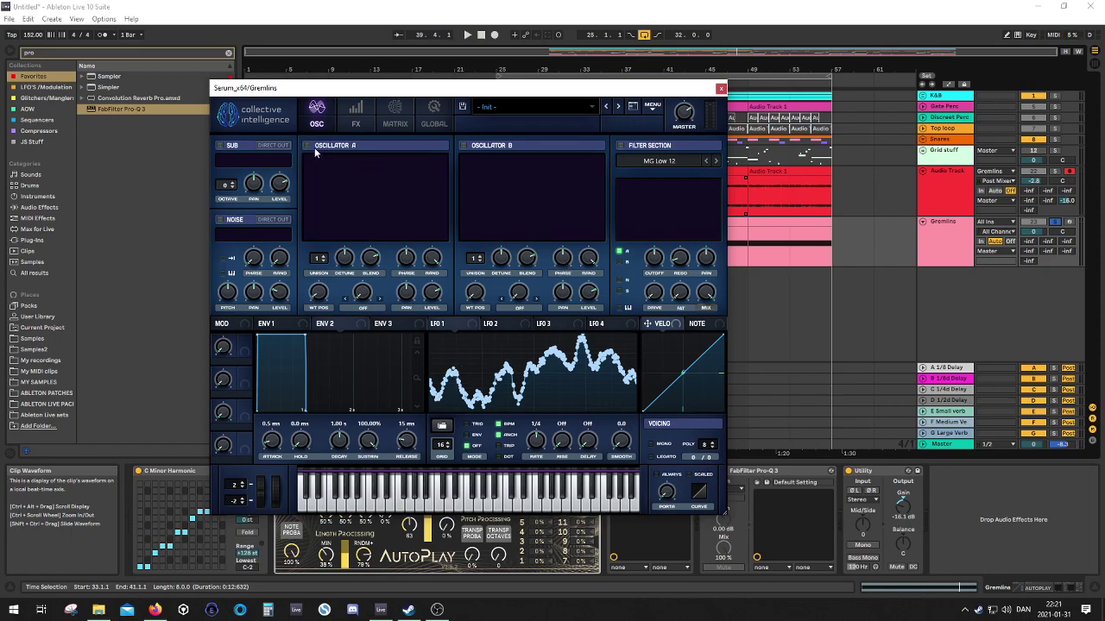
left_click(309, 146)
left_click(309, 147)
left_click(308, 146)
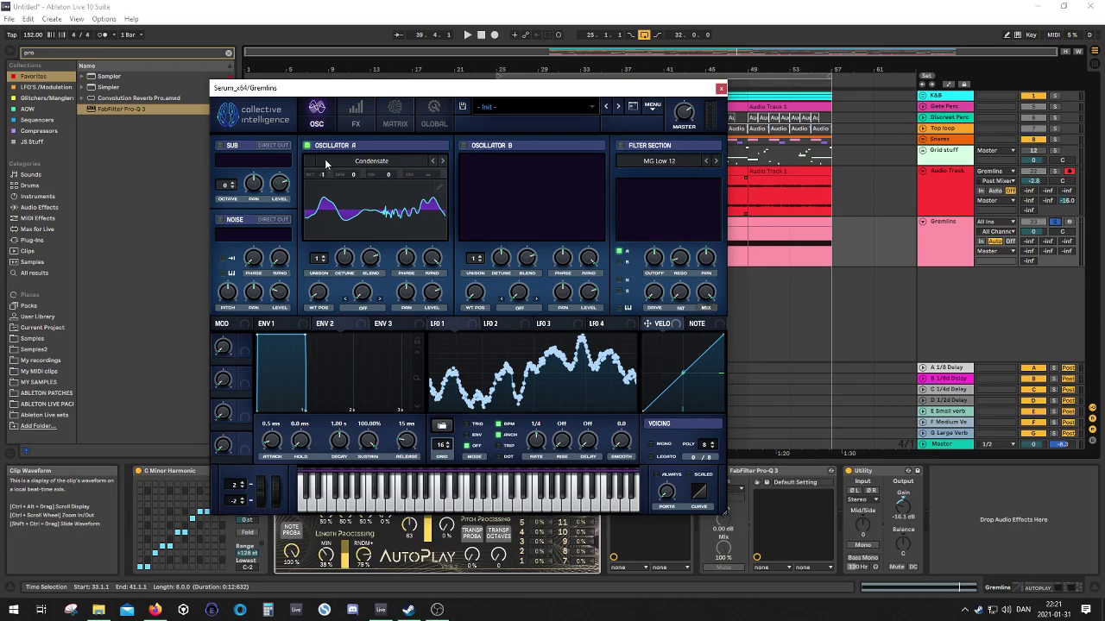
double_click(324, 174)
Step: Modulate oscillator A's coarse pitch with LFO 1 at a 4 bar rate and adjust the wavetable position during playback
left_click_drag(420, 183, 404, 207)
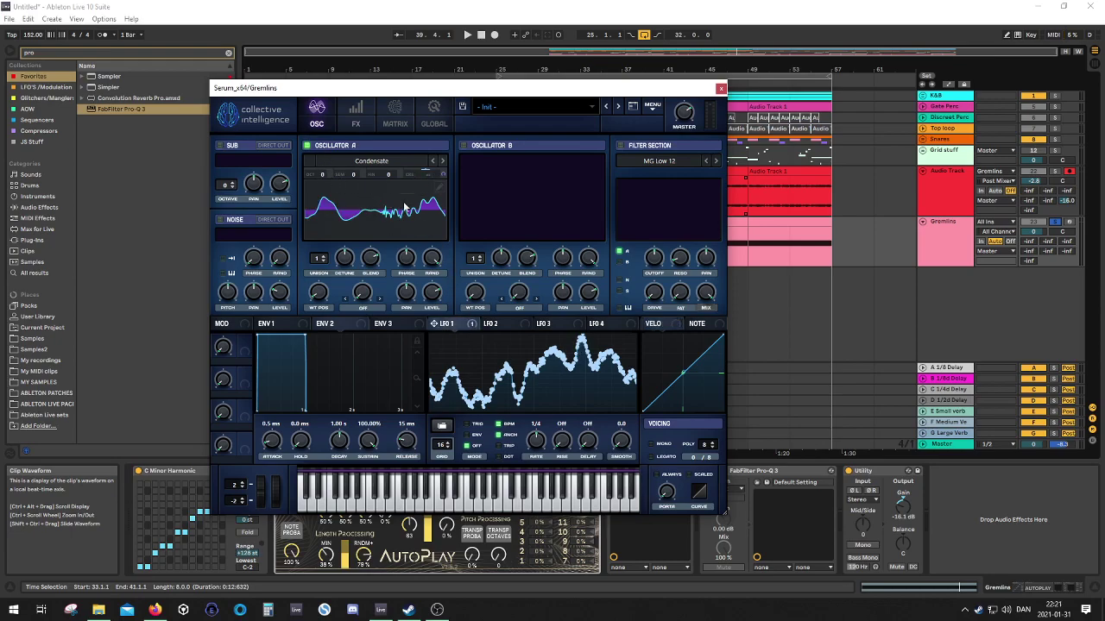
key("space")
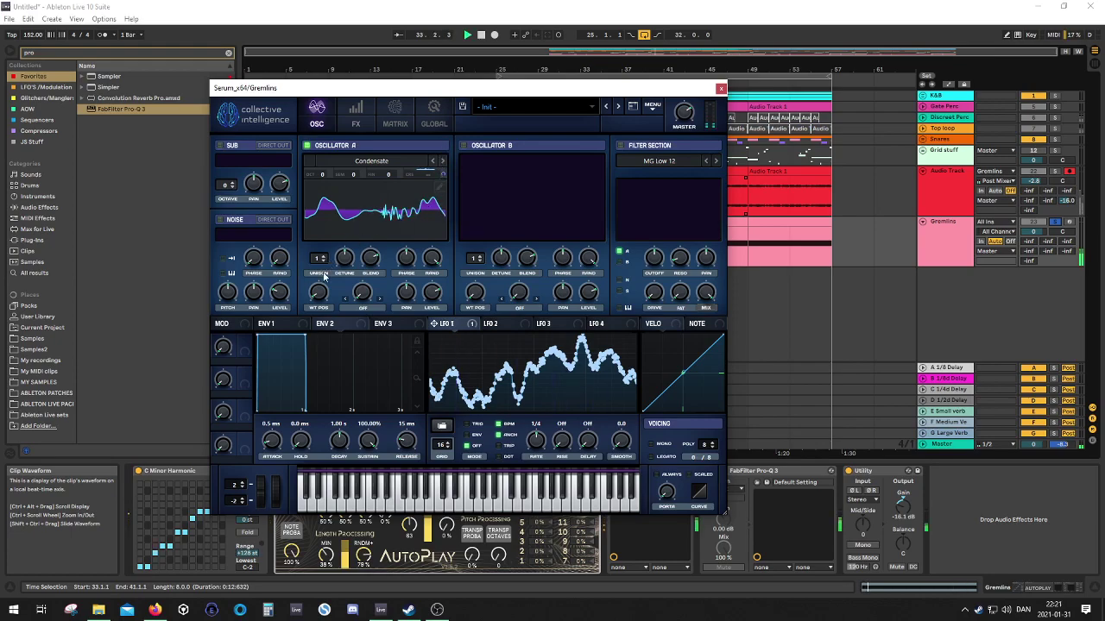
left_click_drag(535, 441, 533, 463)
left_click_drag(327, 292, 323, 267)
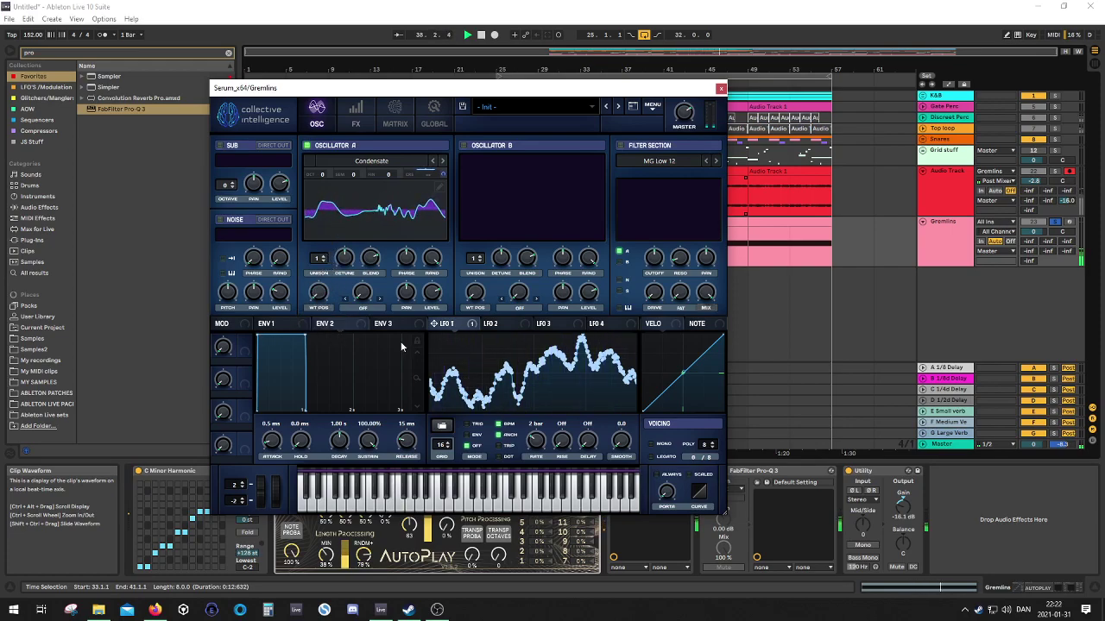
left_click_drag(441, 174, 442, 164)
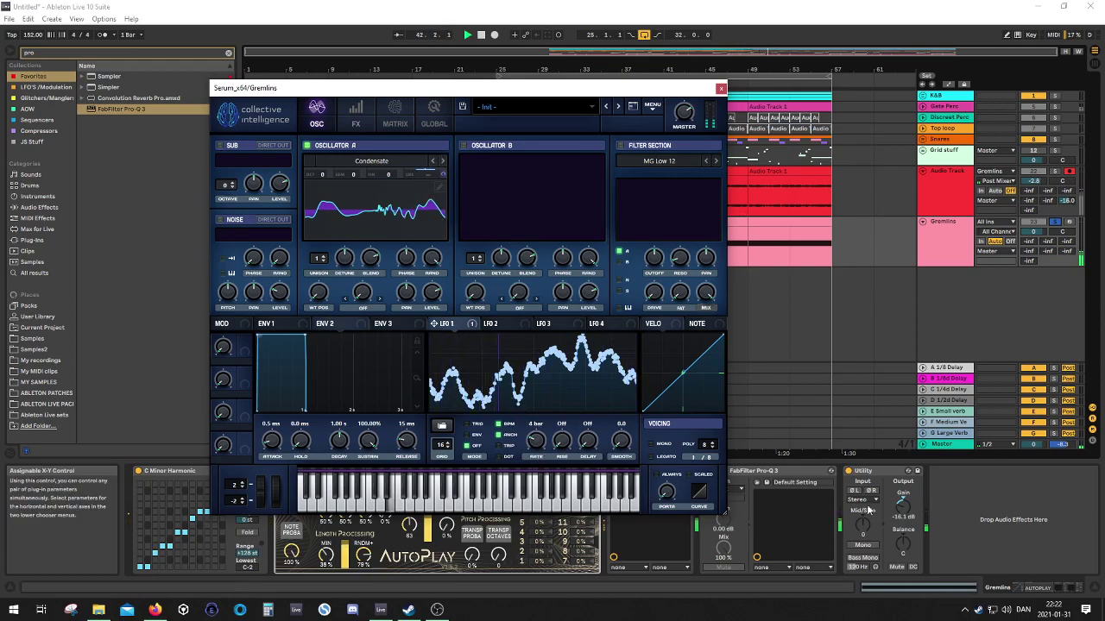
Step: Enable Serum's filter and set its type to Band 24
left_click(620, 145)
left_click(716, 163)
left_click(716, 162)
left_click(716, 163)
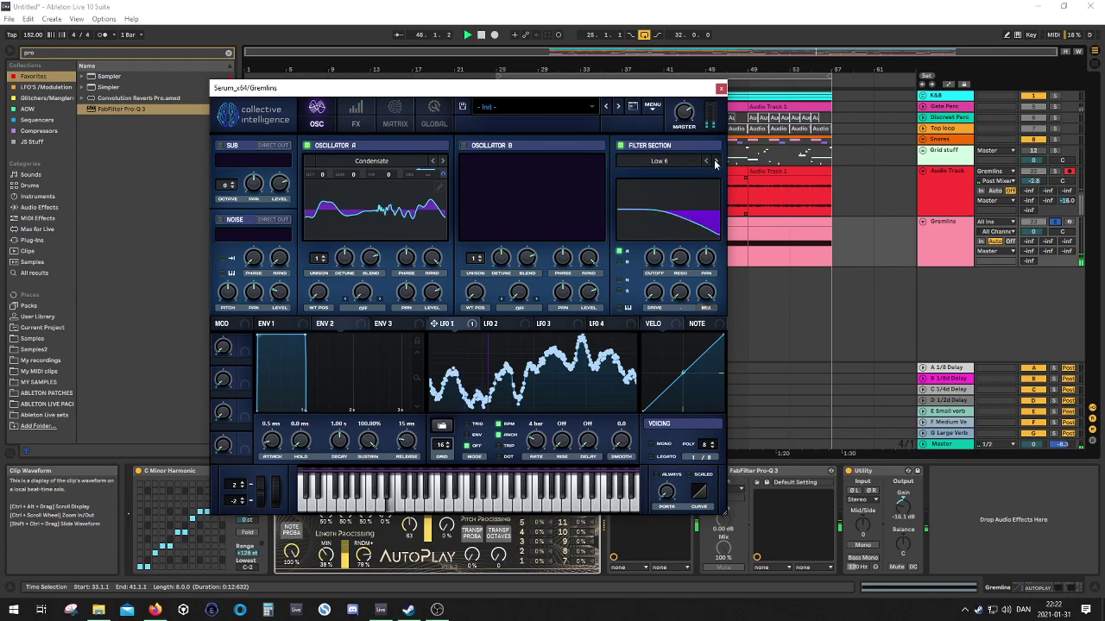
left_click(715, 162)
left_click(716, 162)
left_click(715, 163)
left_click(685, 162)
mouse_move(674, 177)
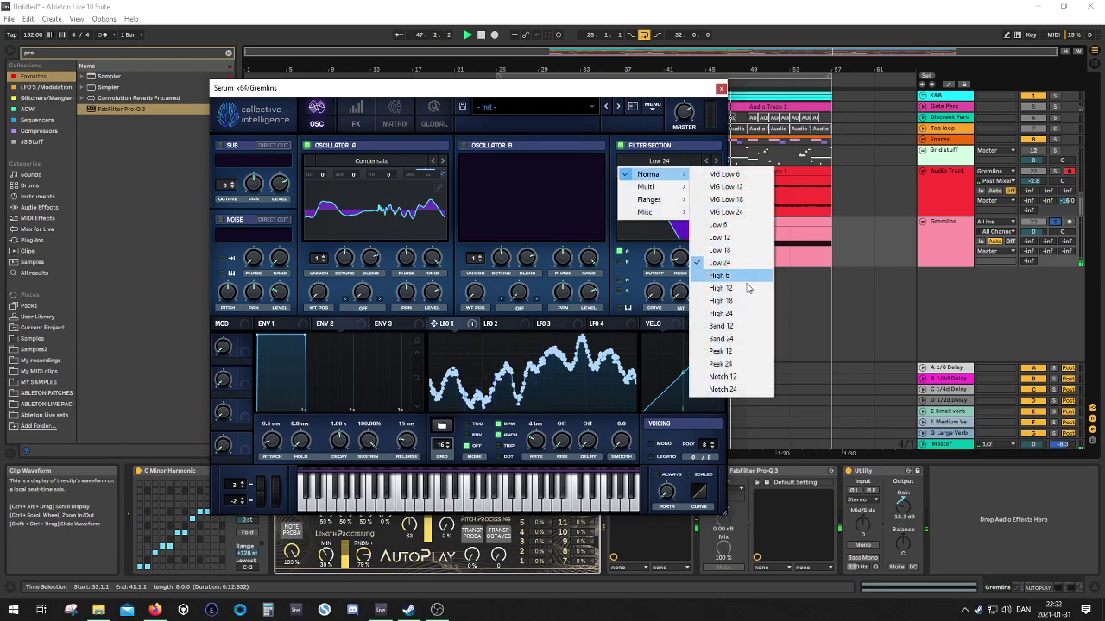
left_click(729, 338)
Step: Adjust the Band 24 filter's resonance, drive and cutoff while the track plays
left_click_drag(679, 260, 665, 227)
left_click_drag(680, 295, 688, 225)
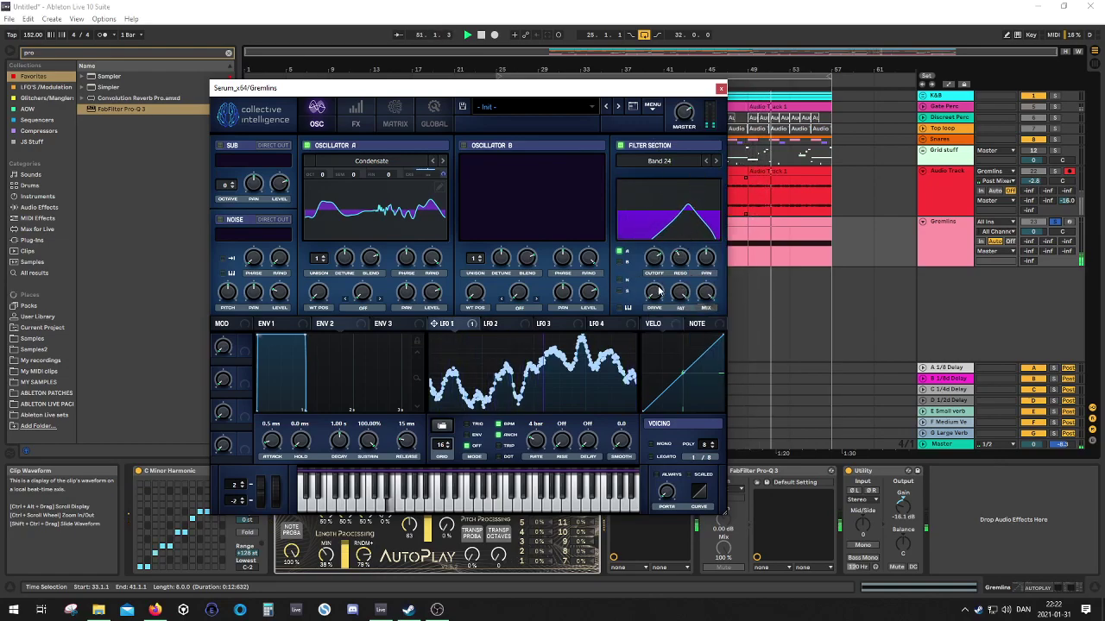
left_click_drag(657, 291, 679, 264)
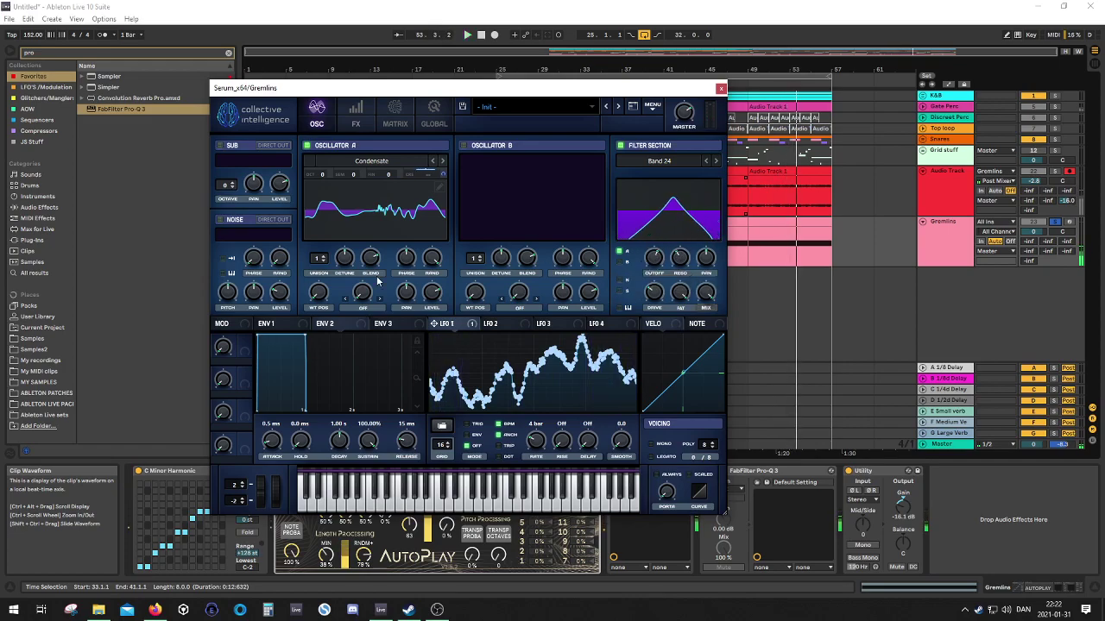
Step: Adjust oscillator A's wavetable position and modulate the filter cutoff with LFO 2 at a dotted 1 bar rate
left_click_drag(318, 292, 341, 249)
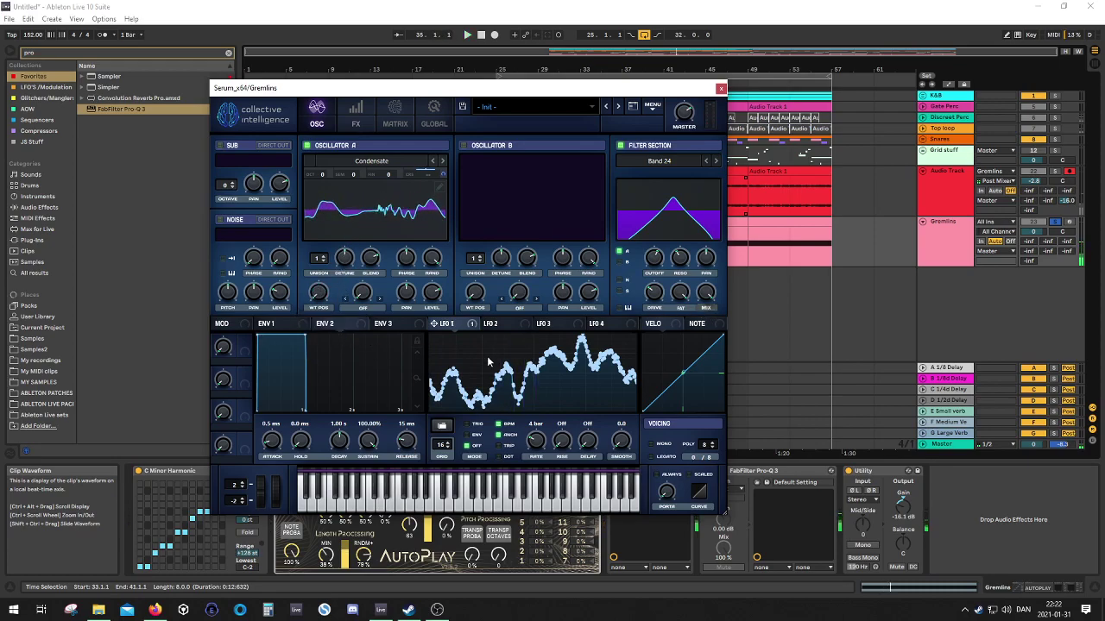
left_click(490, 324)
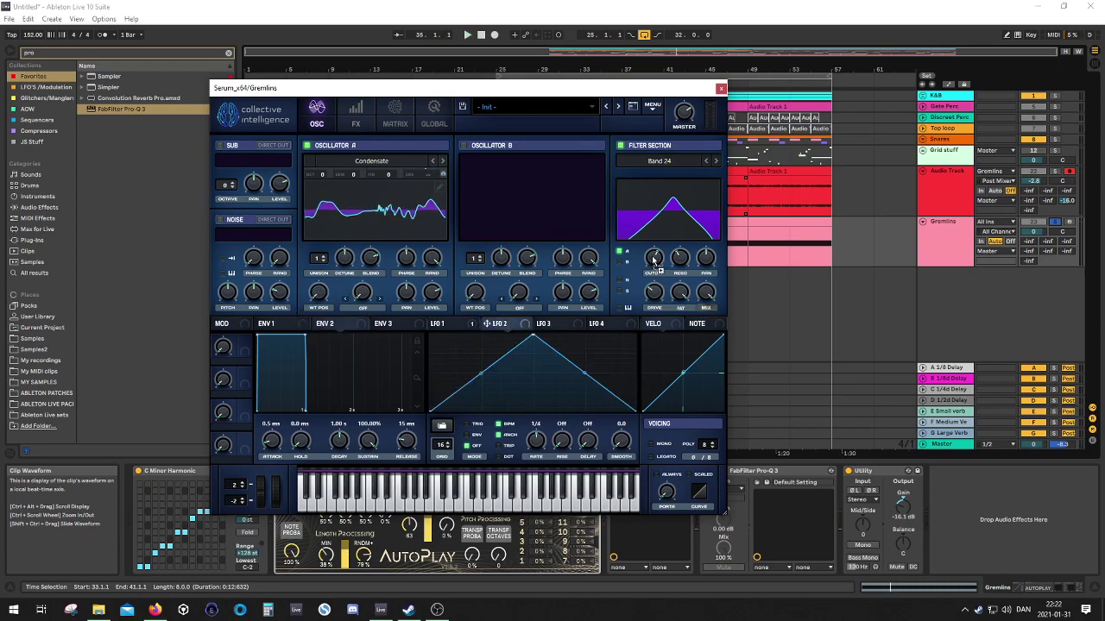
left_click_drag(655, 259, 654, 259)
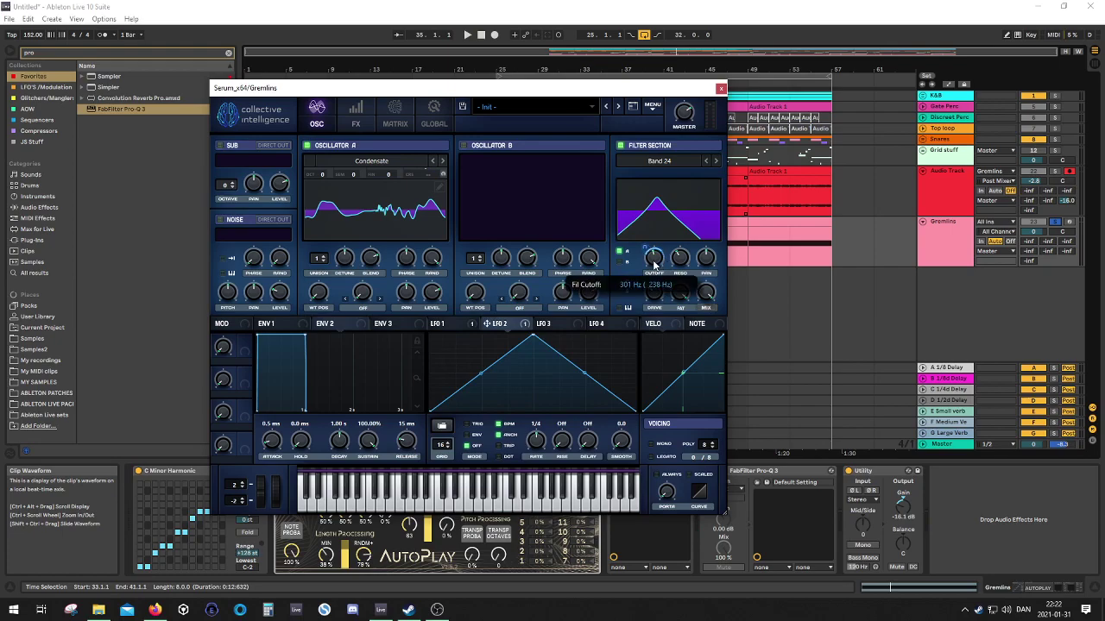
key("space")
left_click_drag(523, 454, 527, 477)
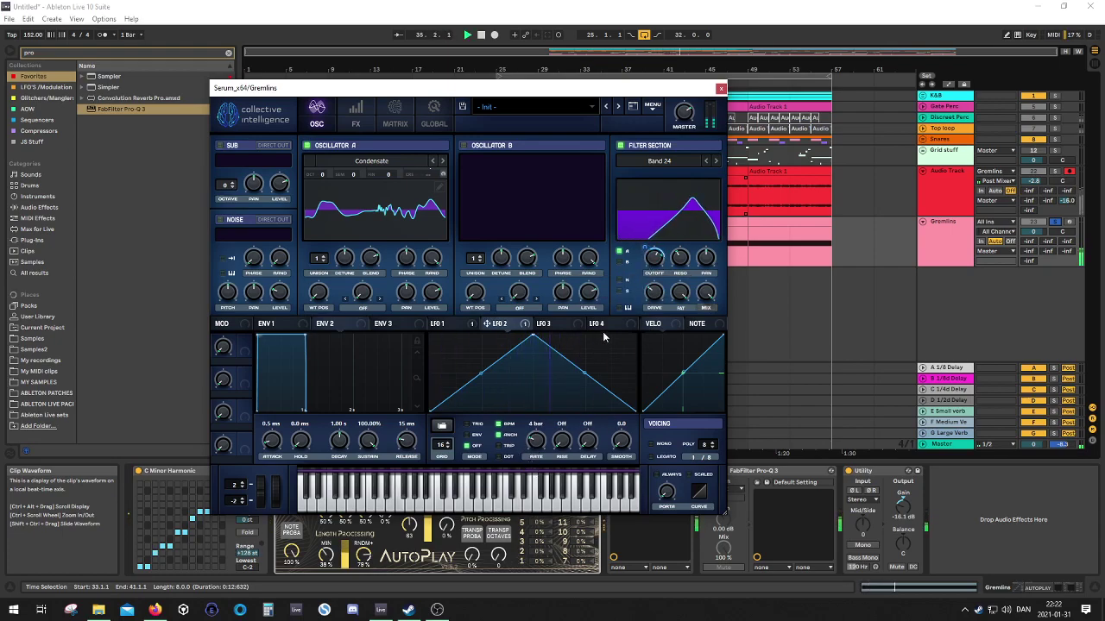
left_click(507, 456)
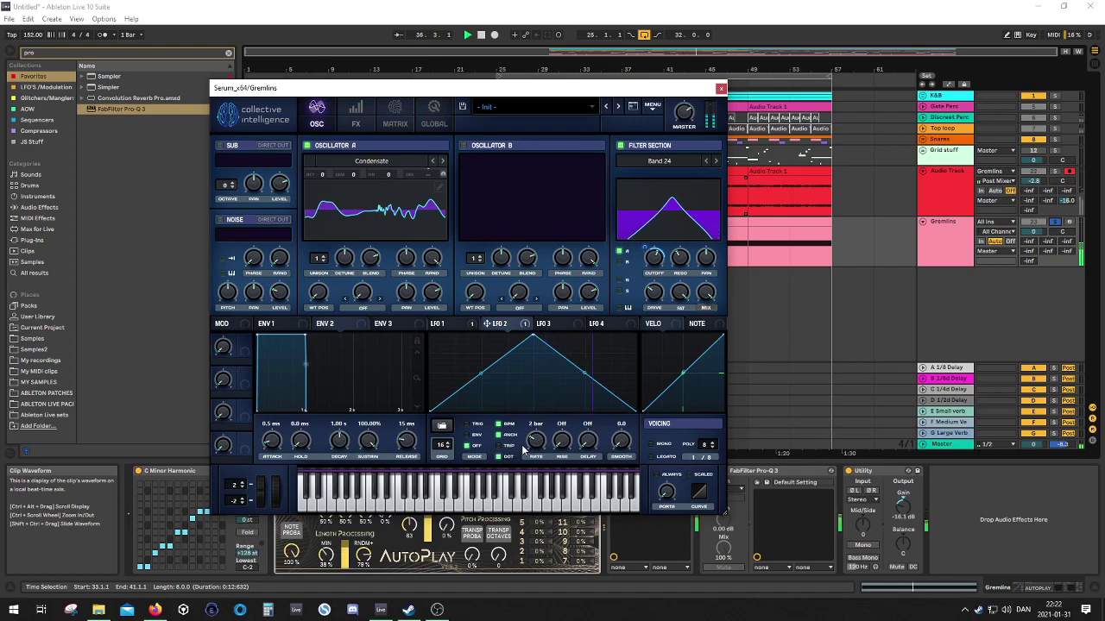
scroll(531, 447, "down", 1)
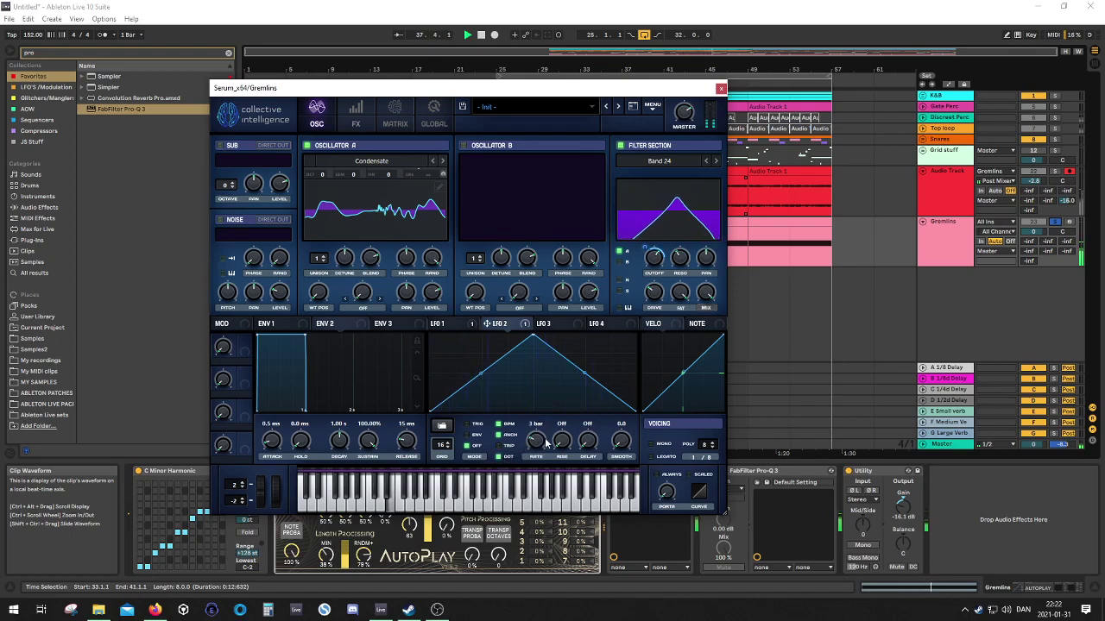
Step: Change LFO 2's filter cutoff modulation to a negative amount and adjust oscillator A's wavetable position during playback
mouse_move(645, 248)
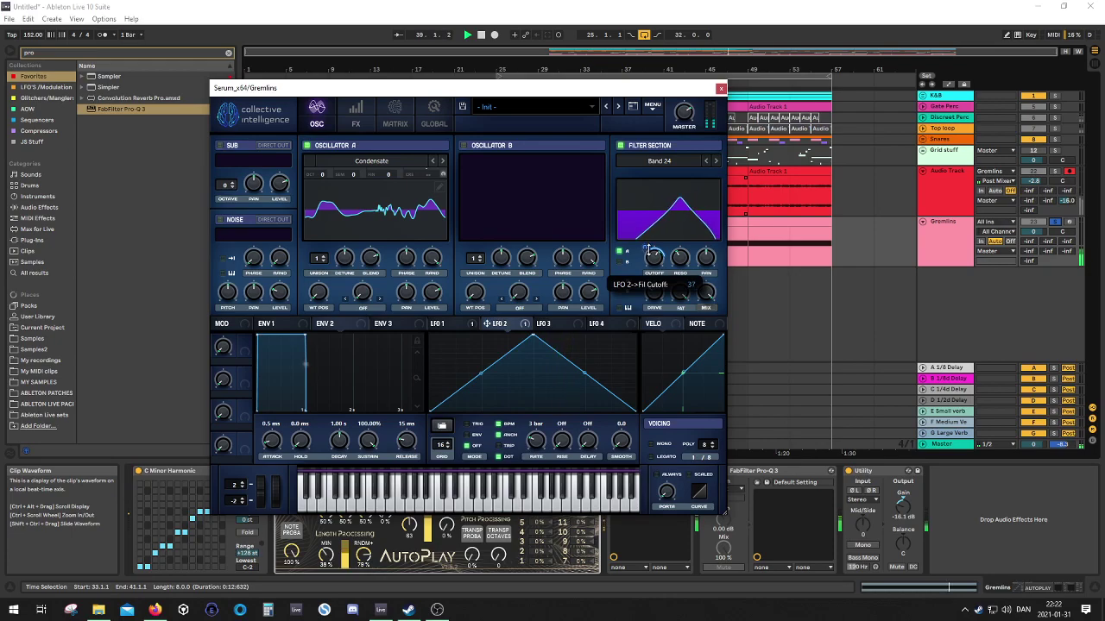
left_click_drag(319, 295, 327, 270)
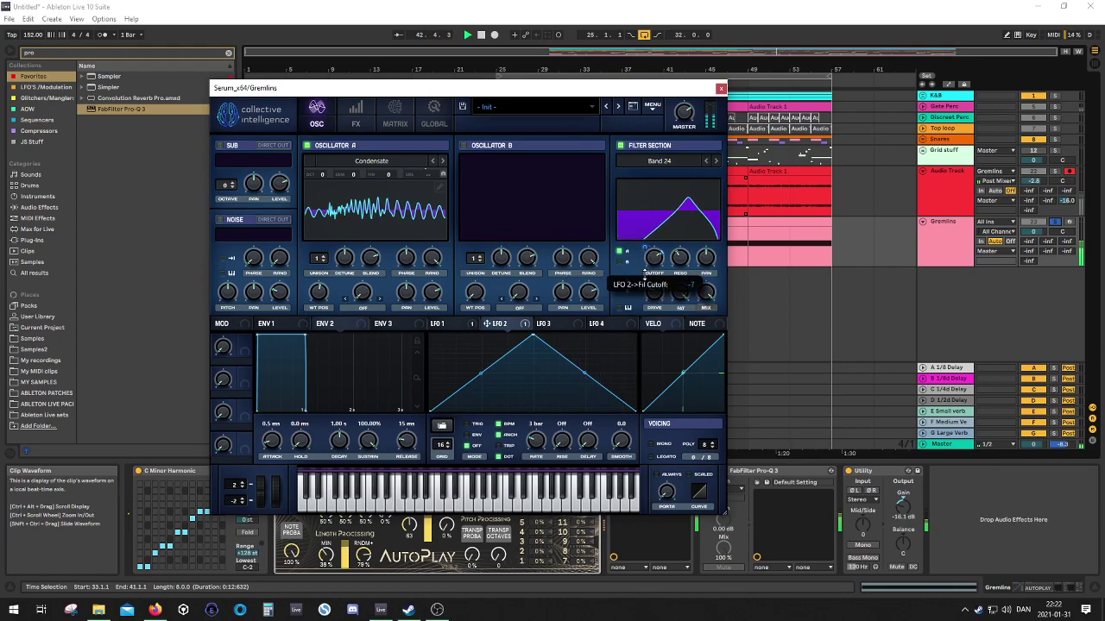
left_click_drag(645, 271, 639, 291)
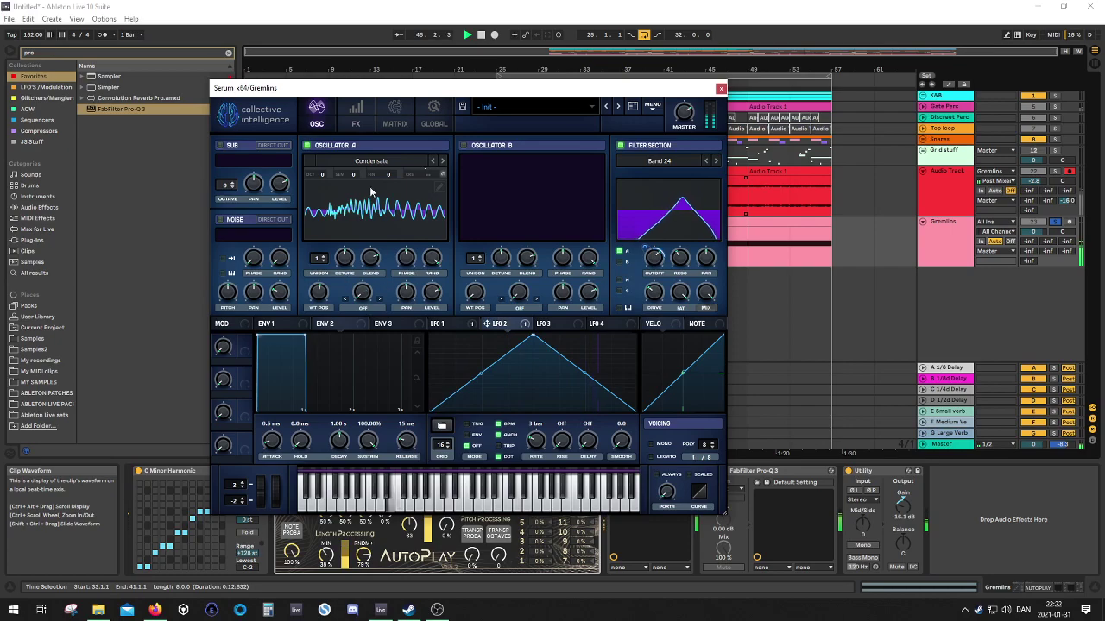
left_click(387, 118)
left_click(317, 124)
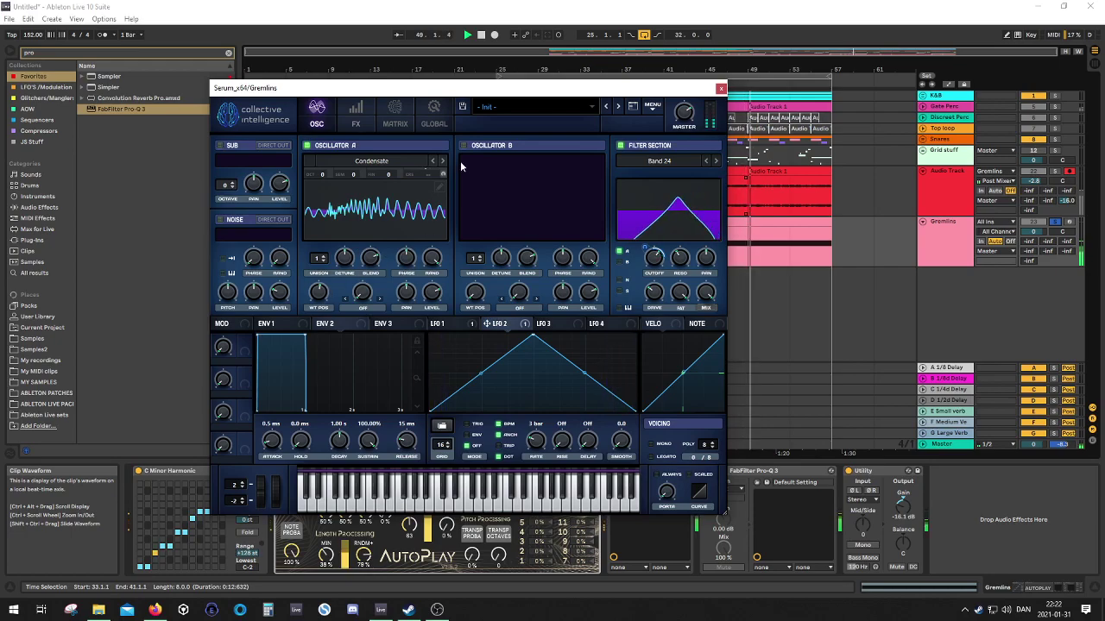
Step: Enable oscillator B and load the Phaser 4 wavetable from the Harmor Squelch Tables into it
left_click(362, 307)
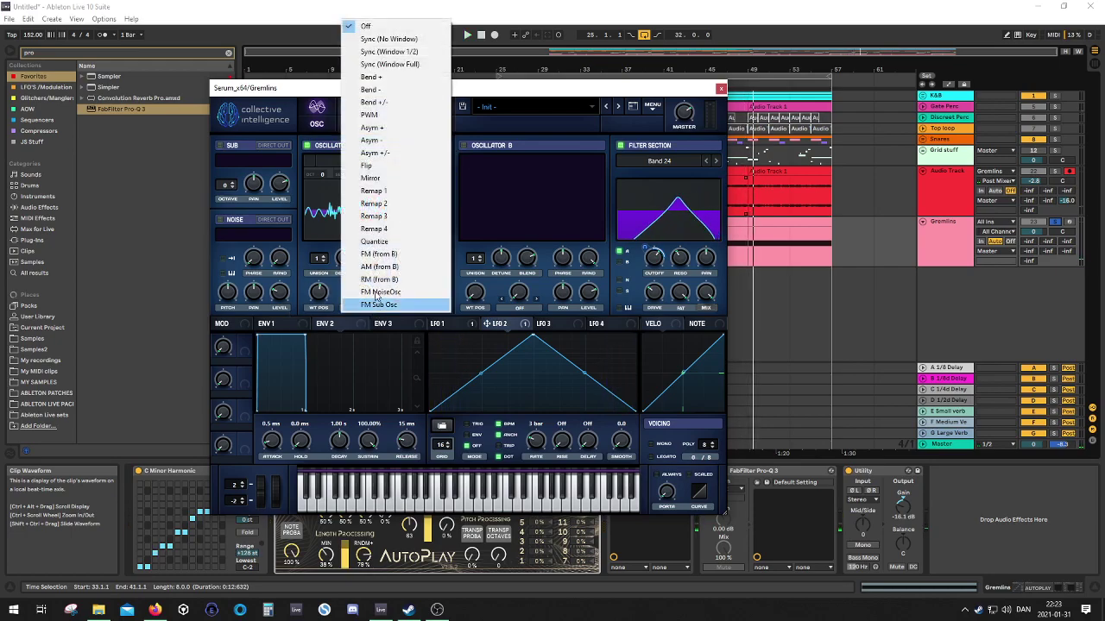
left_click(579, 329)
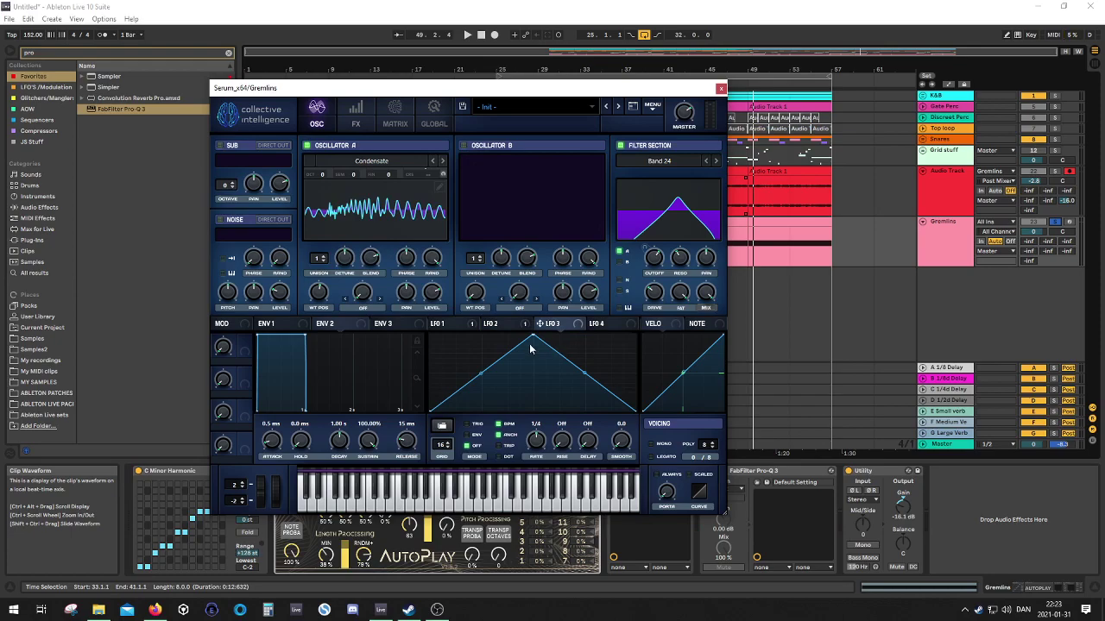
left_click(464, 145)
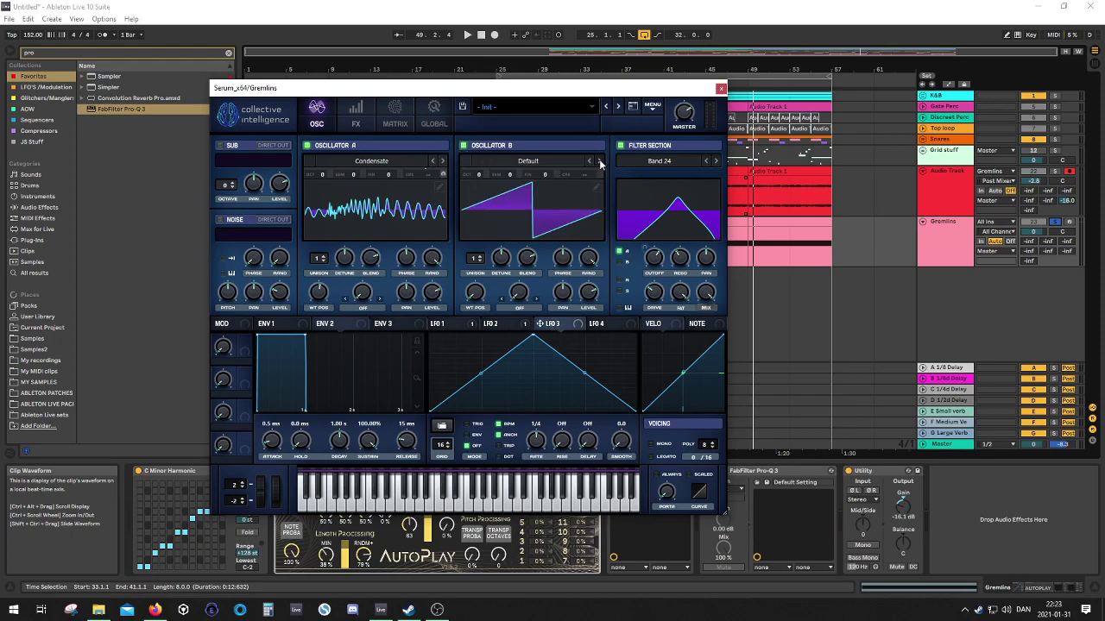
left_click(528, 161)
mouse_move(604, 401)
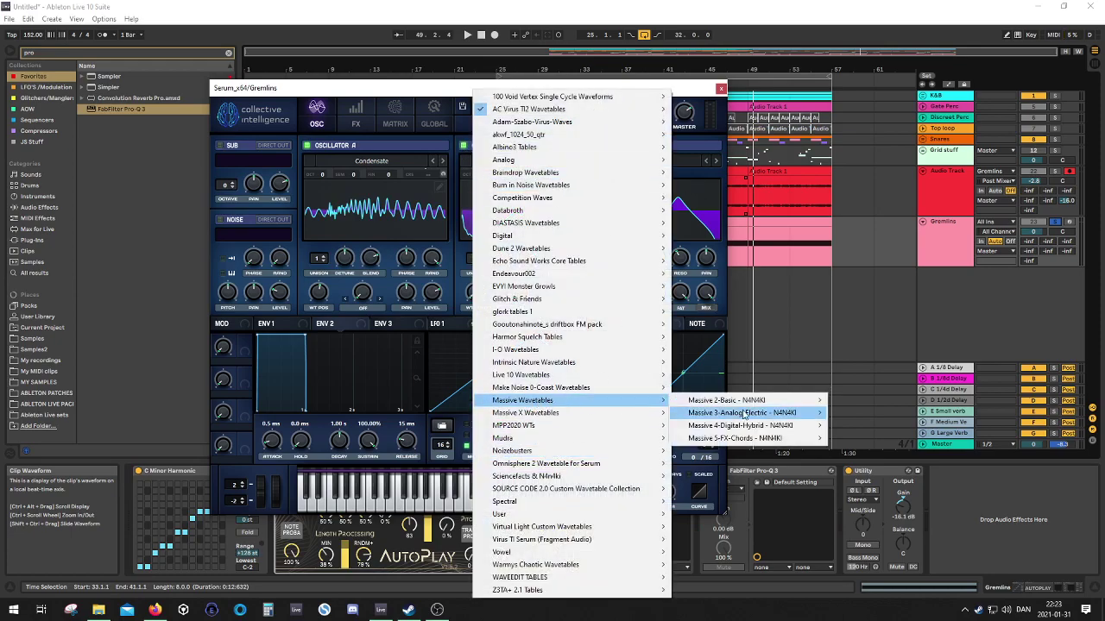
mouse_move(562, 349)
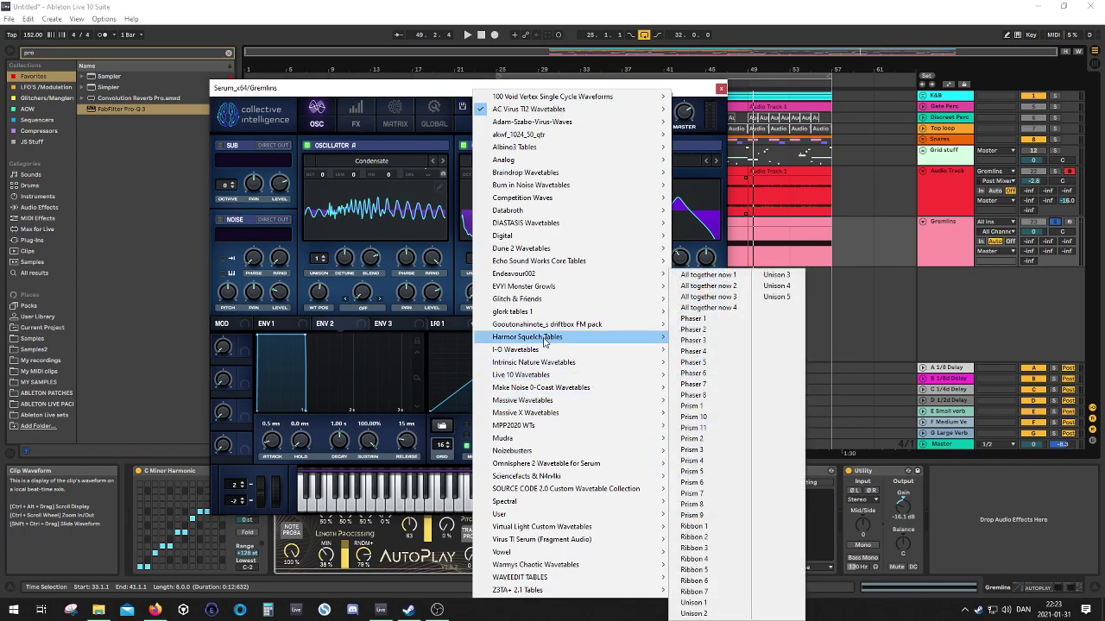
left_click(704, 353)
Step: Adjust oscillator B's wavetable position and convert wavetable B into LFO 3's shape
mouse_move(484, 258)
left_mouse_down()
mouse_move(498, 154)
mouse_move(476, 303)
mouse_move(477, 274)
left_mouse_up()
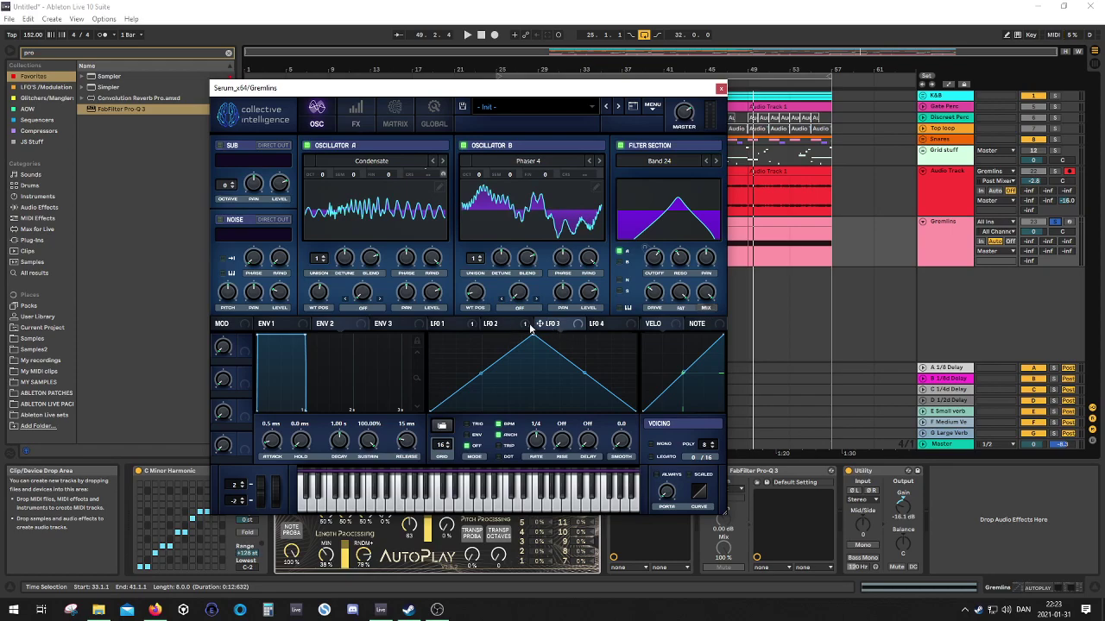
left_click(441, 426)
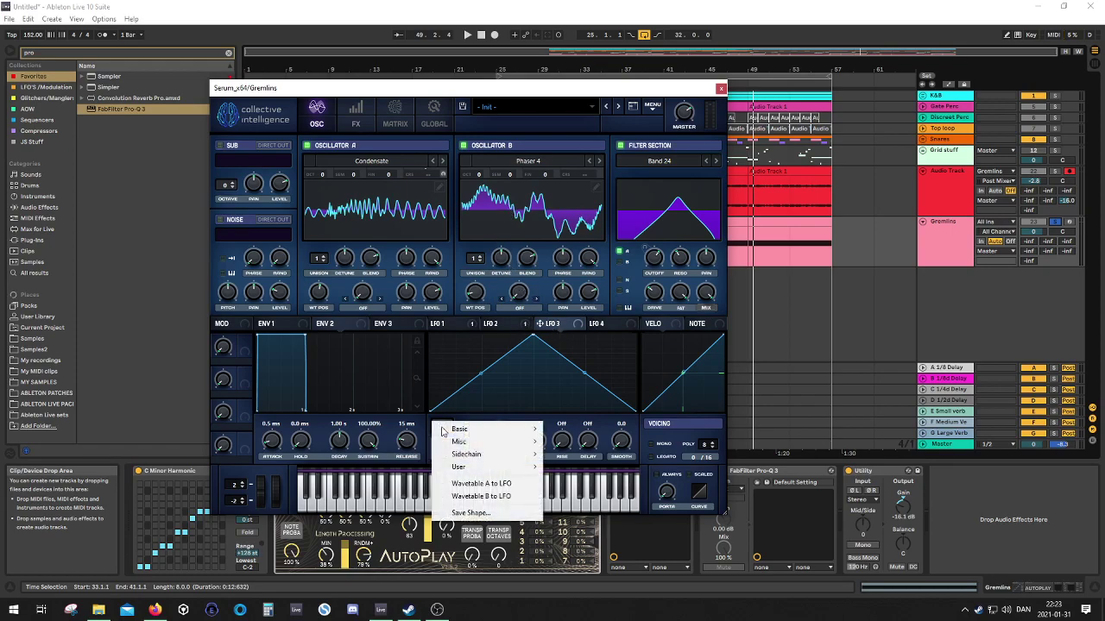
left_click(479, 497)
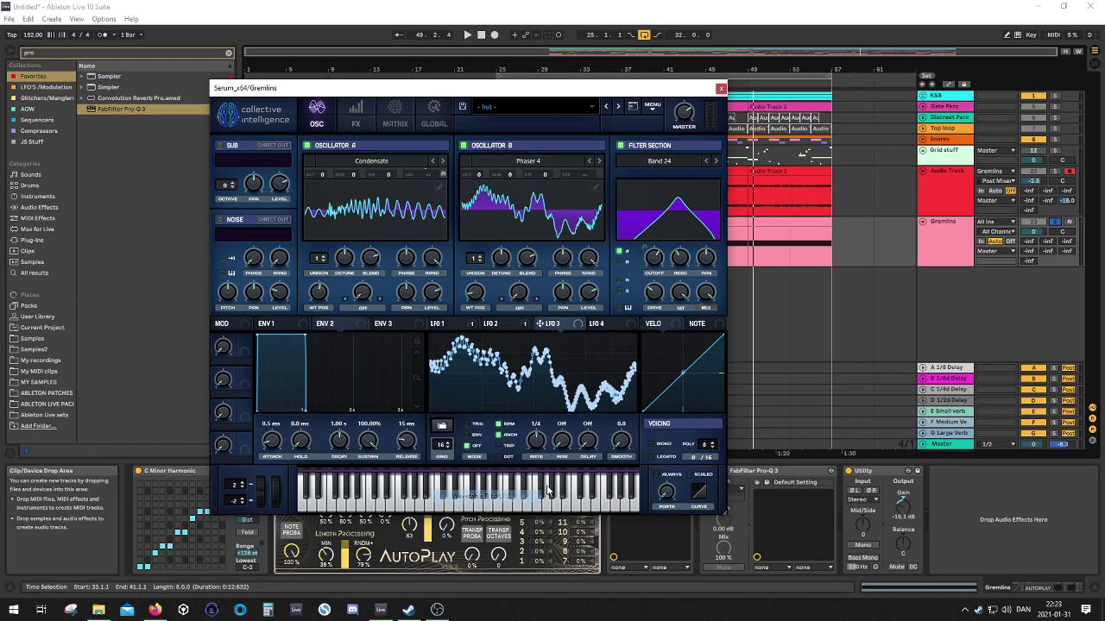
Step: Modulate oscillator A's Sync (Window Full) warp with LFO 3 at a 2 bar rate, and switch oscillator B off
left_click(367, 308)
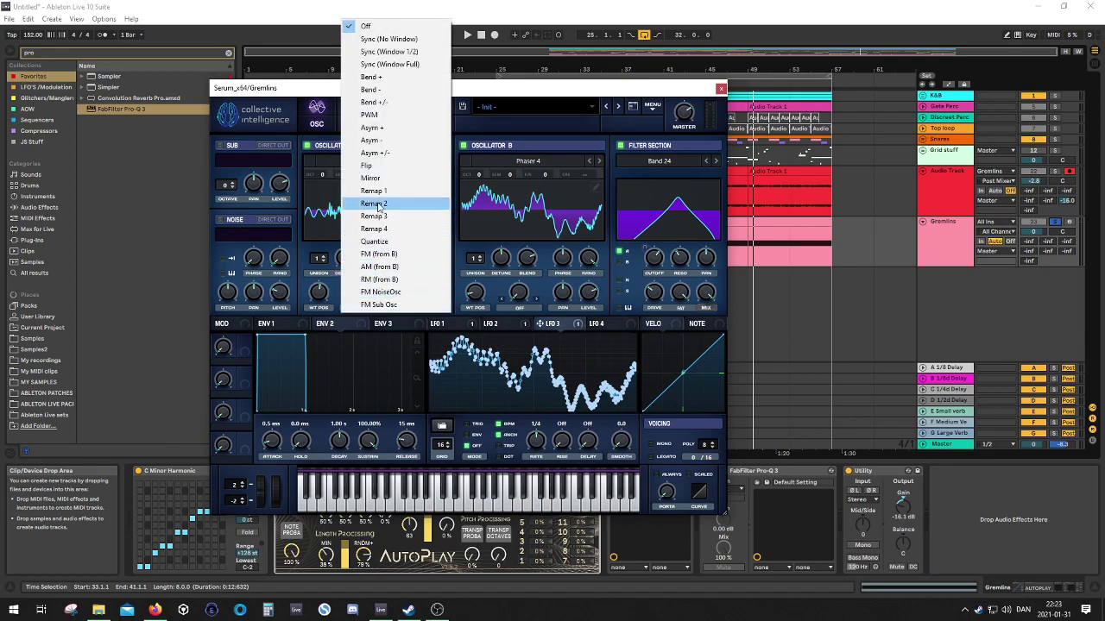
left_click(389, 63)
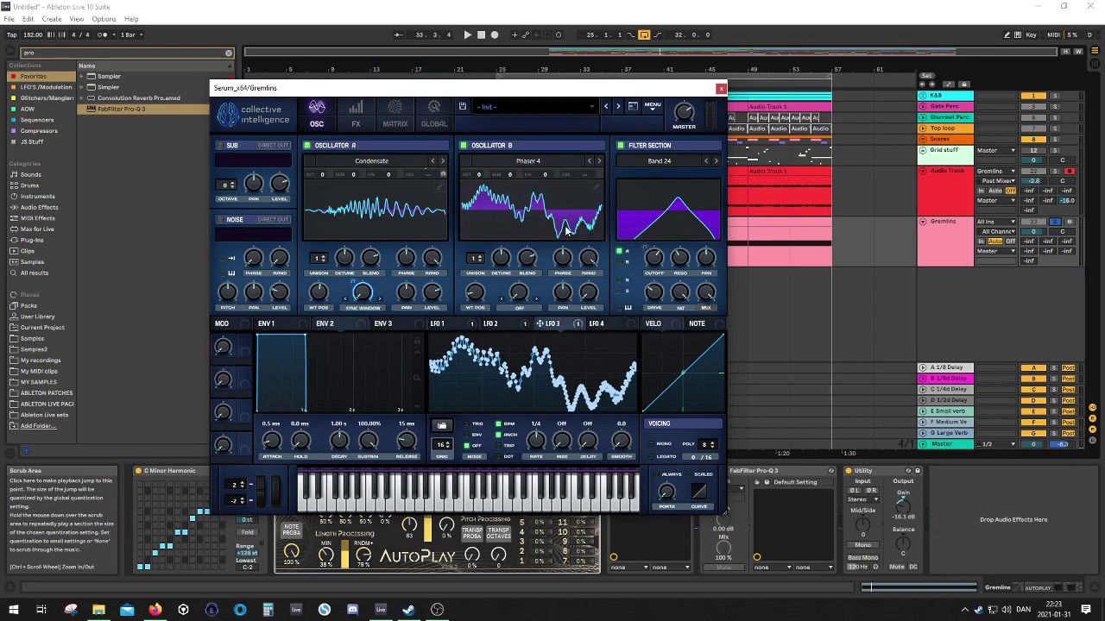
left_click(464, 145)
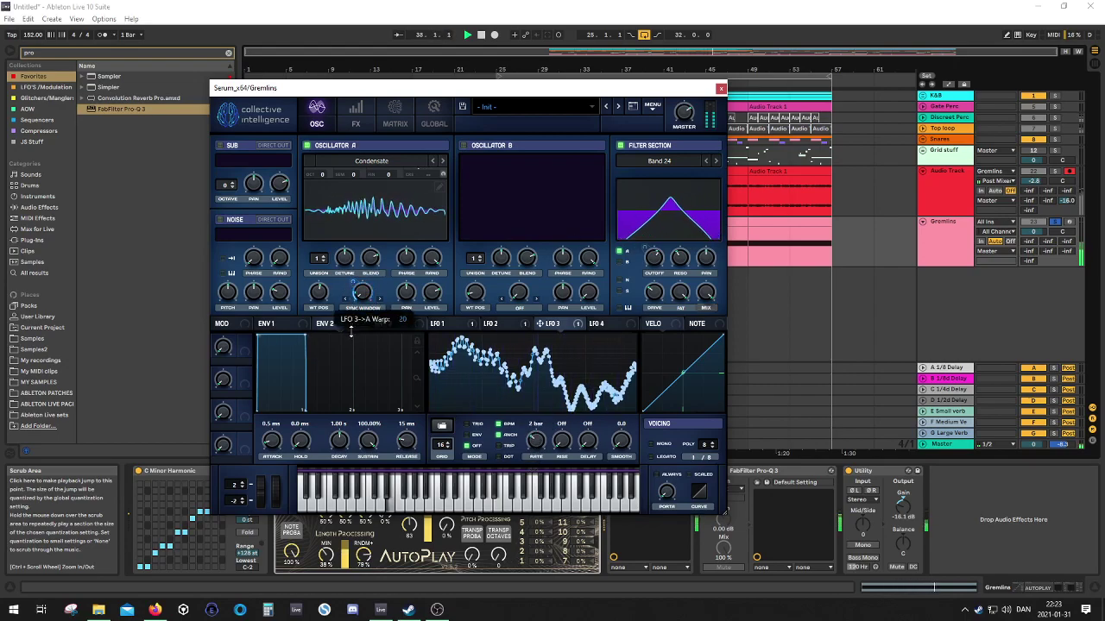
mouse_move(655, 261)
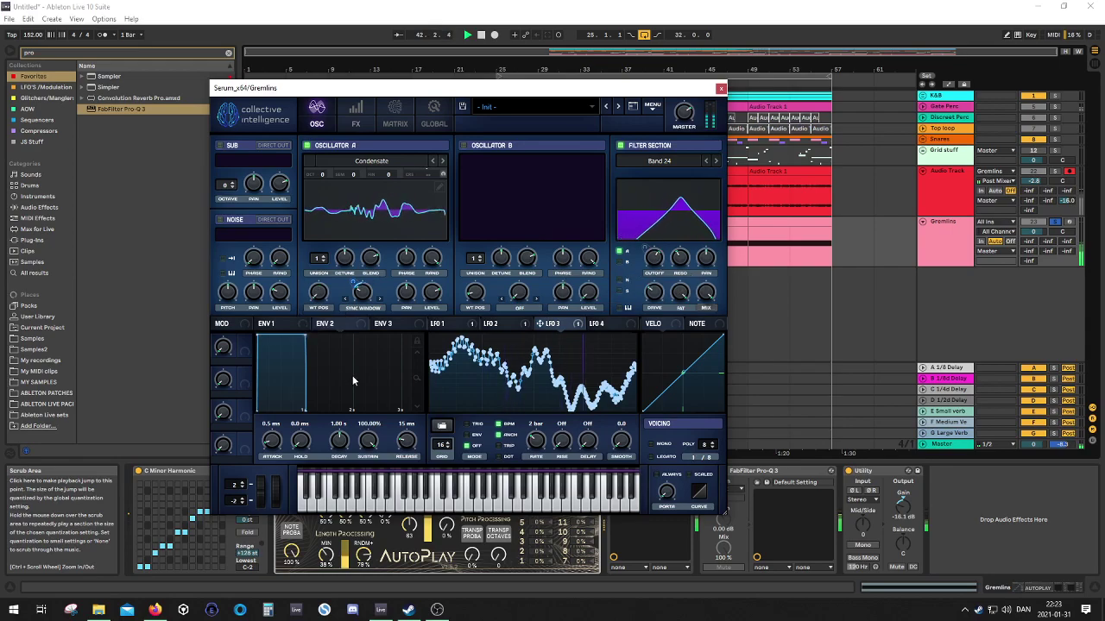
Step: Adjust oscillator A's wavetable position and set its octave to -1 while the track plays
left_click_drag(320, 292, 371, 169)
left_click(372, 162)
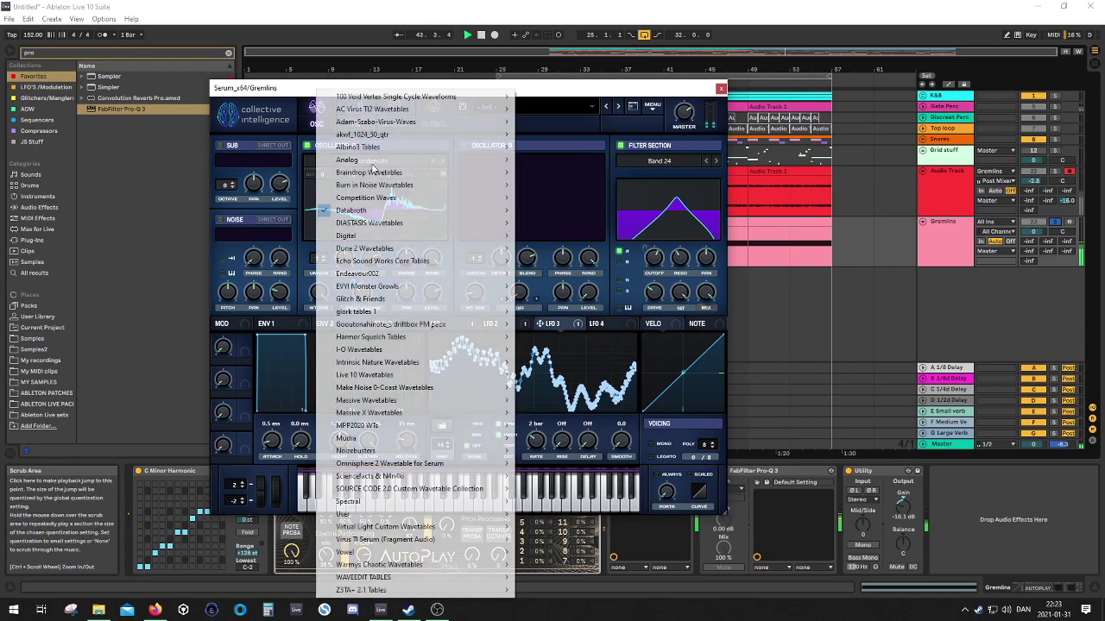
left_click(297, 98)
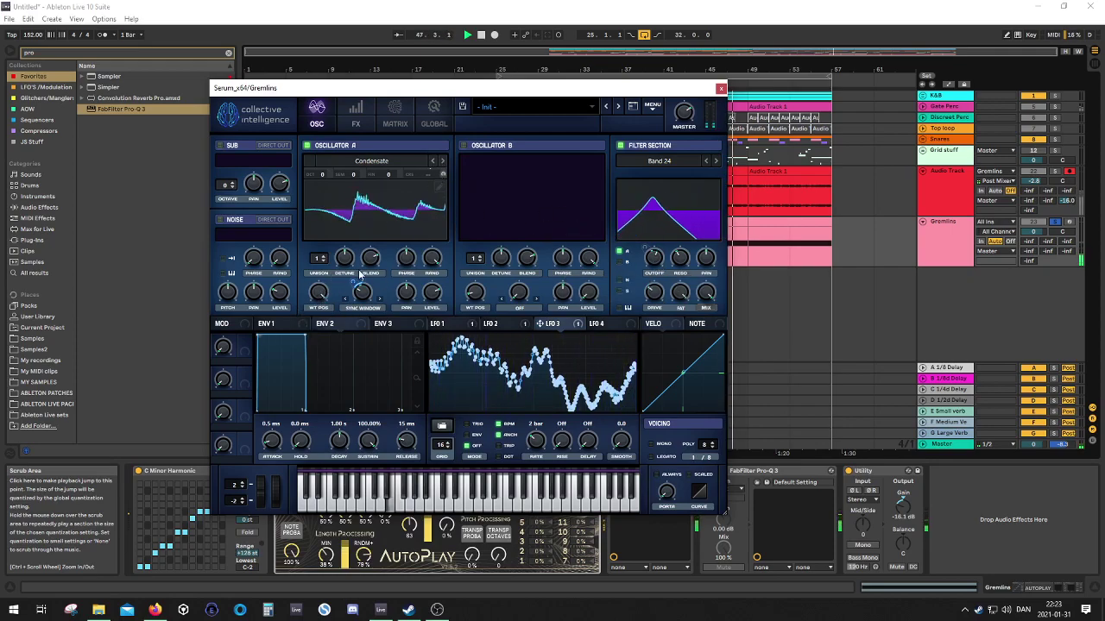
left_click_drag(322, 174, 324, 212)
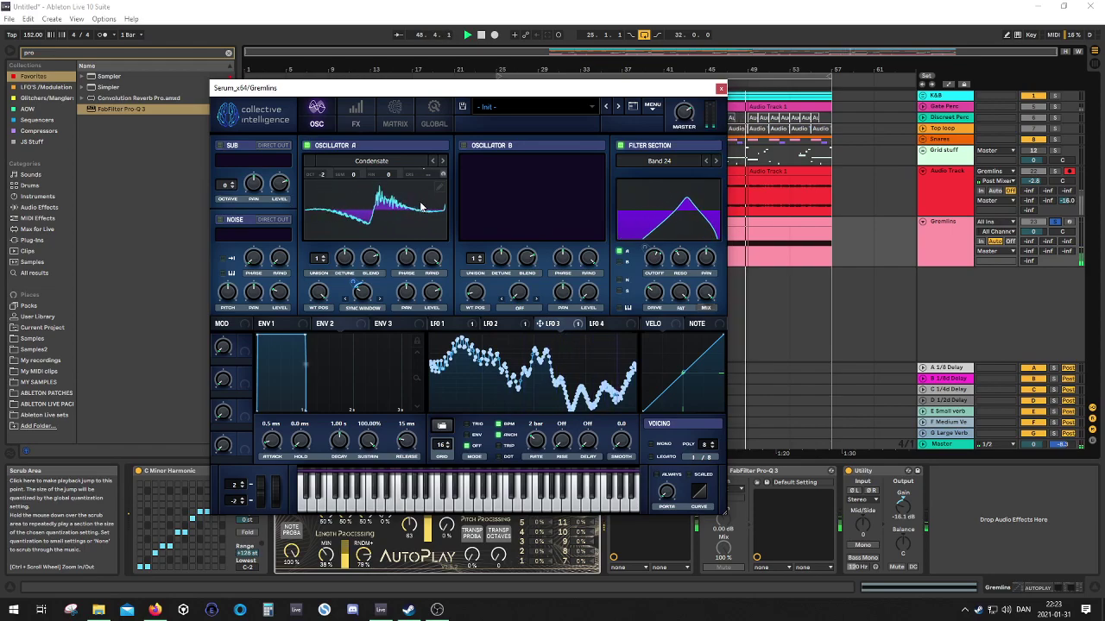
left_click_drag(321, 174, 323, 168)
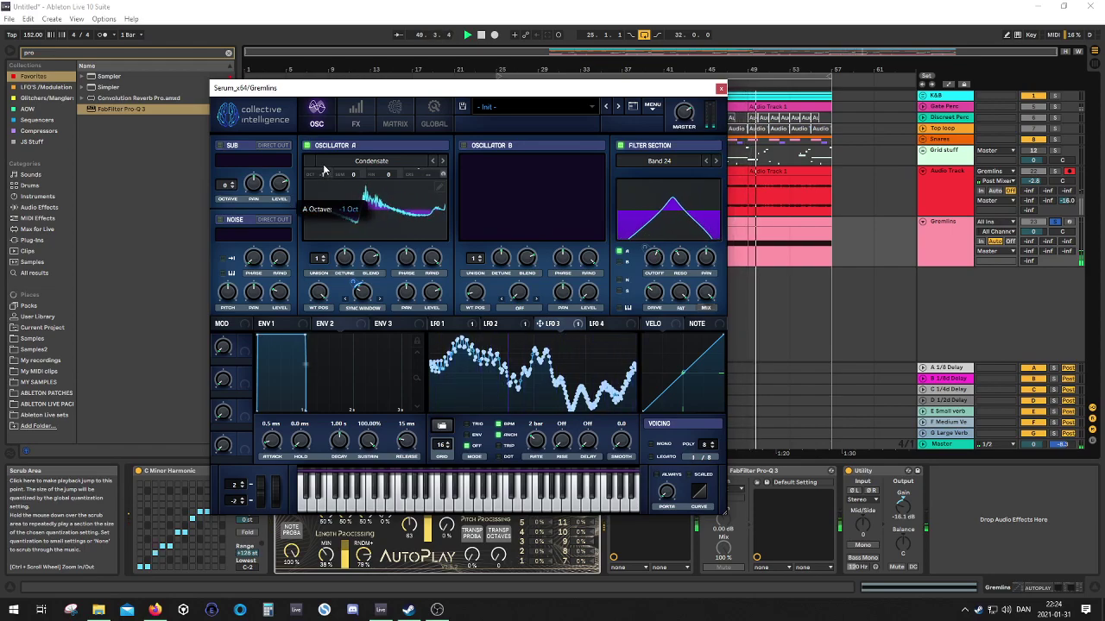
Step: Bypass the filter while setting oscillator A's wavetable position to about 58, and switch the filter back on
left_click(620, 145)
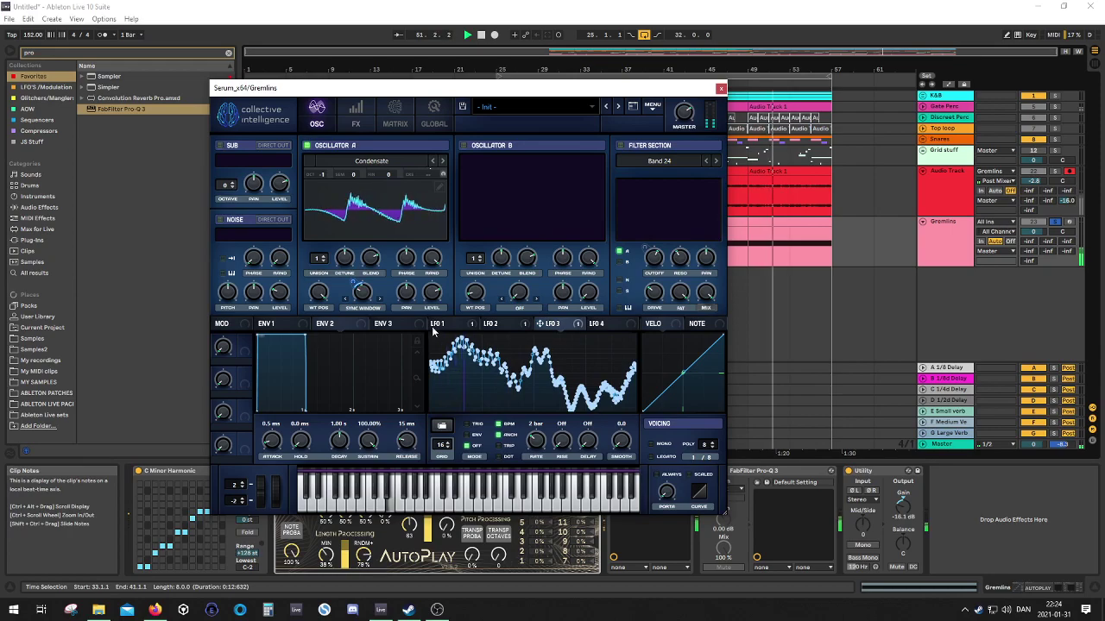
mouse_move(364, 298)
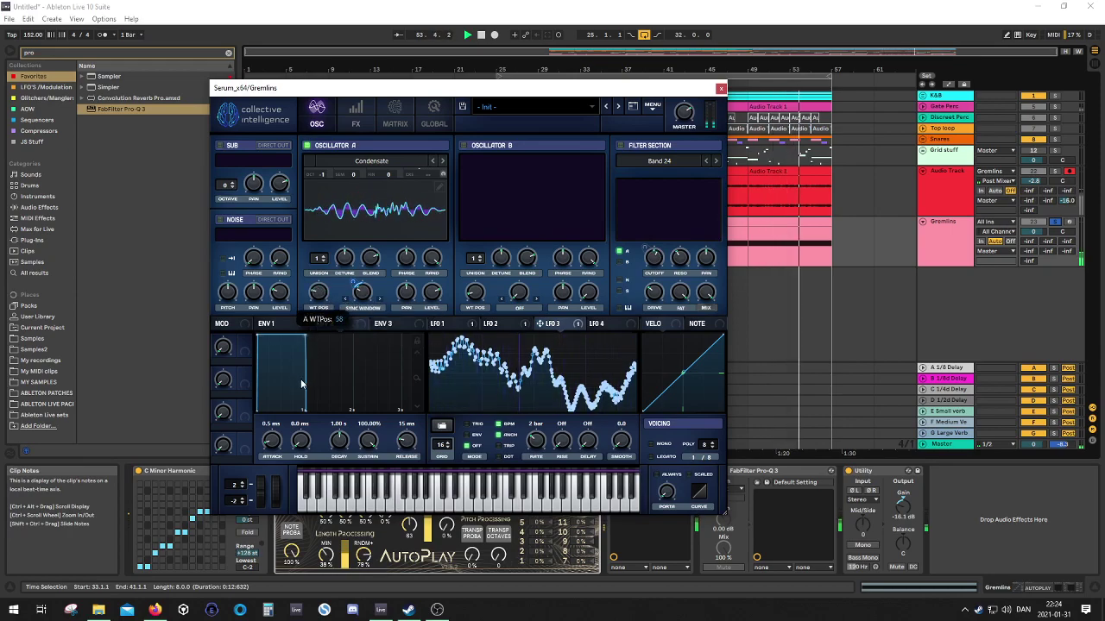
left_click(621, 145)
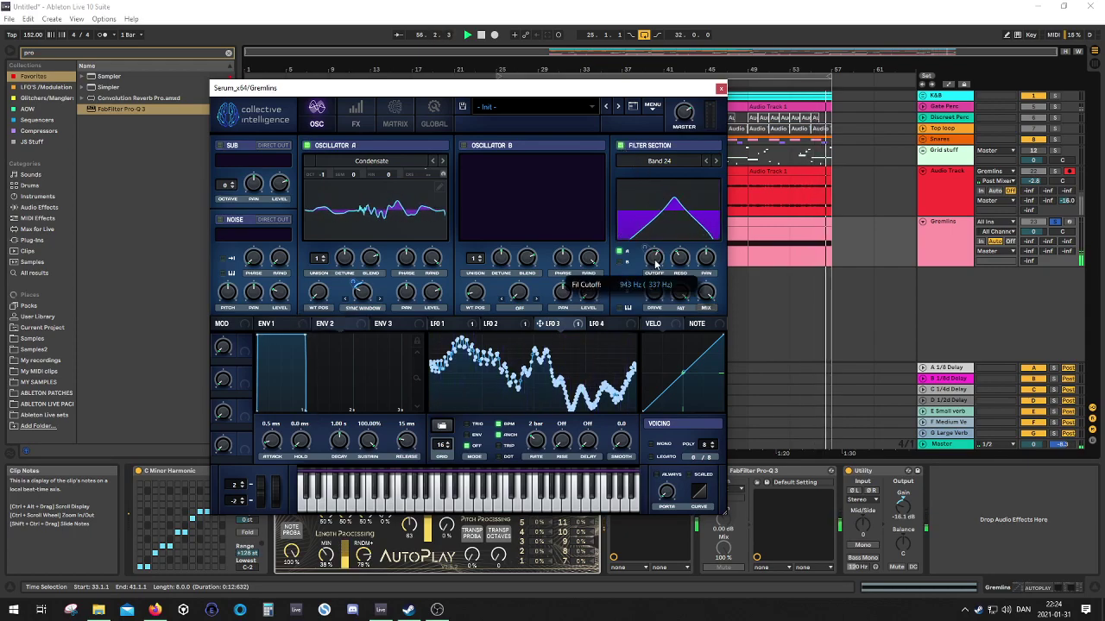
Step: Adjust LFO 2's filter cutoff amount in the modulation matrix and reduce LFO 1's coarse pitch amount to about 28
left_click(386, 119)
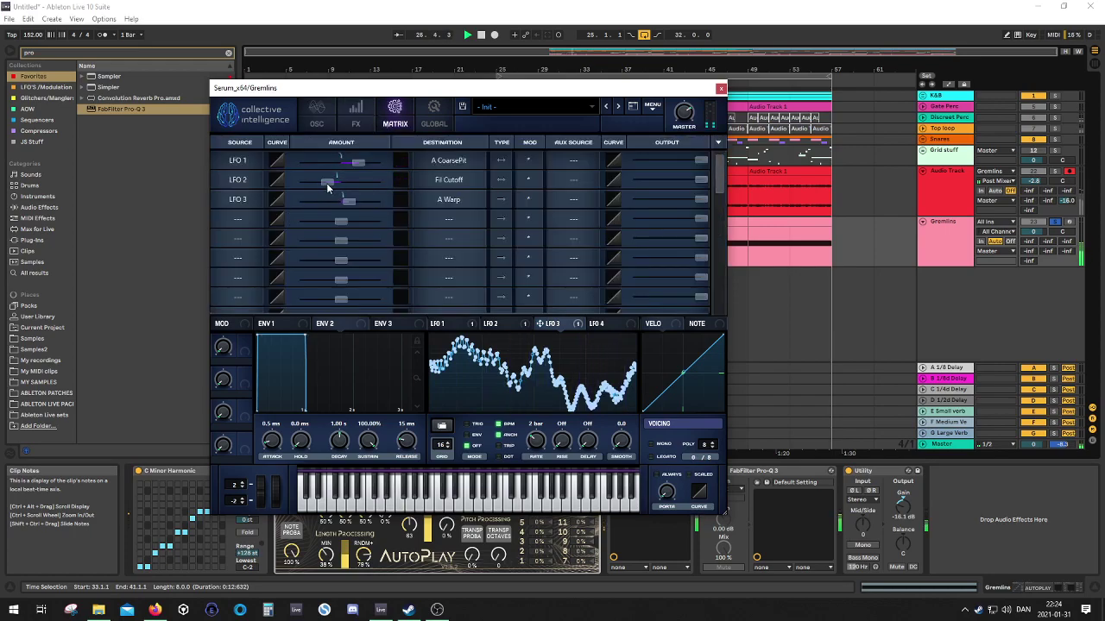
left_click_drag(327, 183, 353, 164)
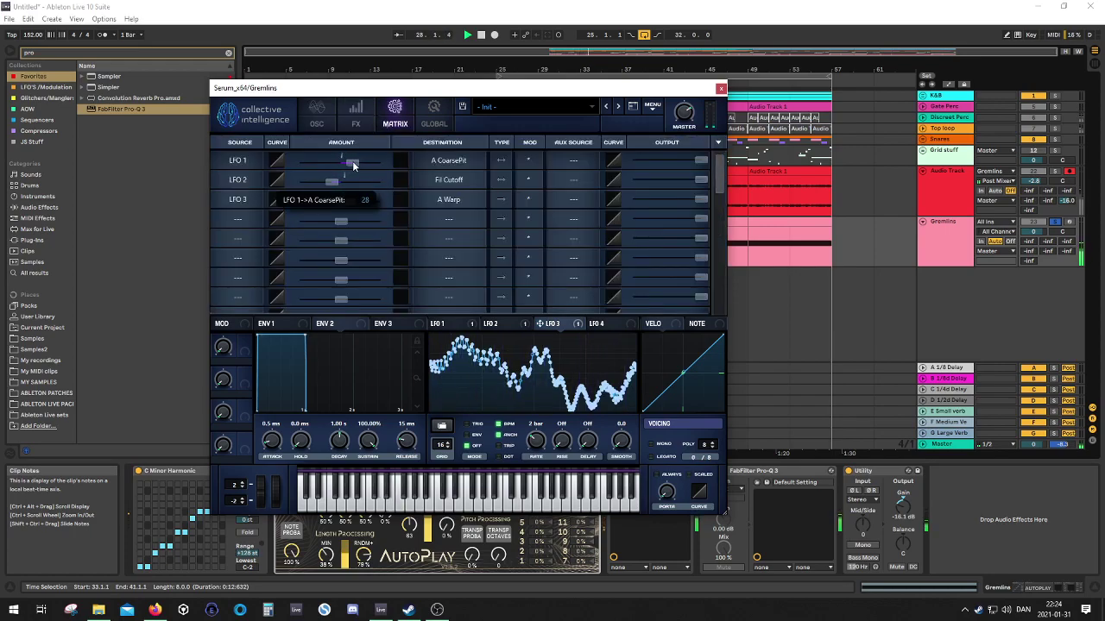
left_click(318, 117)
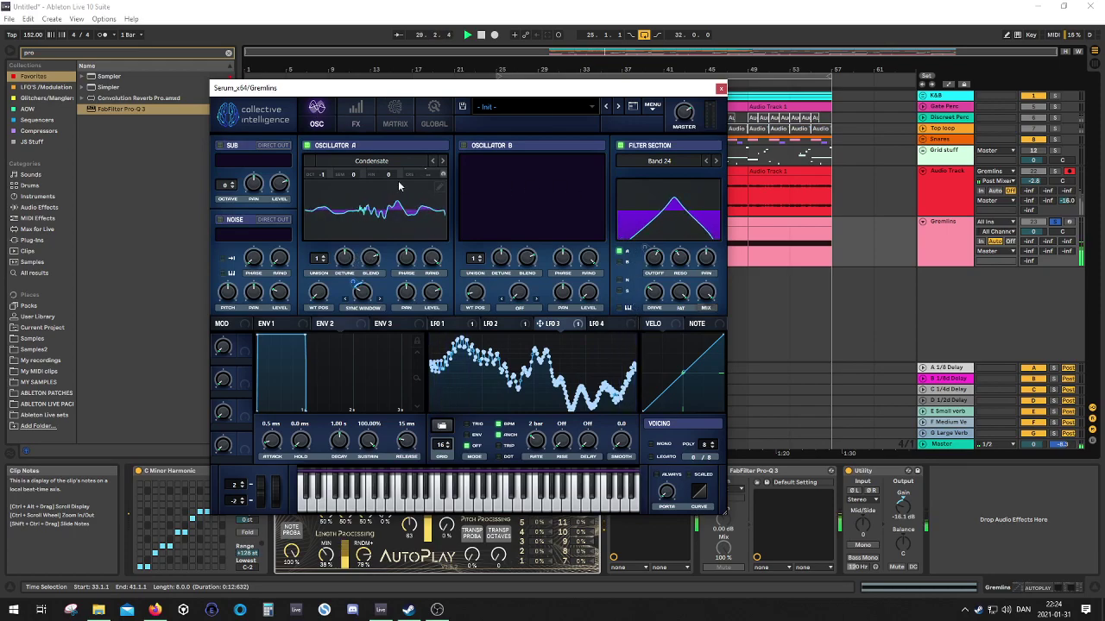
Step: Add Tube distortion with increased drive, a slow chorus at about 0.07 Hz, and the Hyper/Dimension effect with adjusted Hyper mix
left_click(367, 118)
left_click(224, 165)
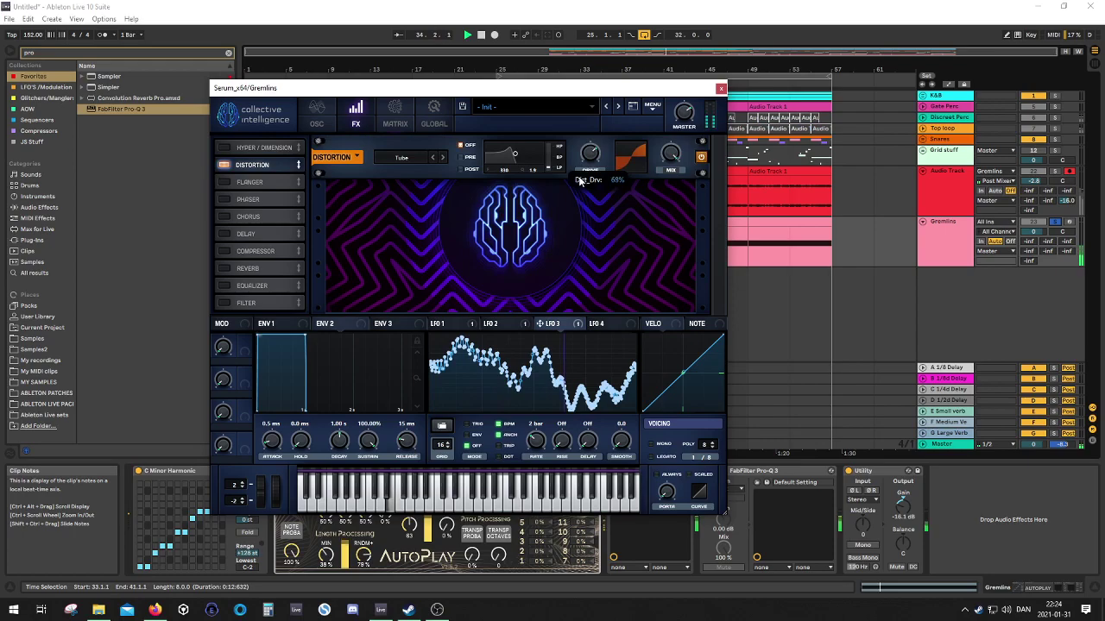
left_click(225, 216)
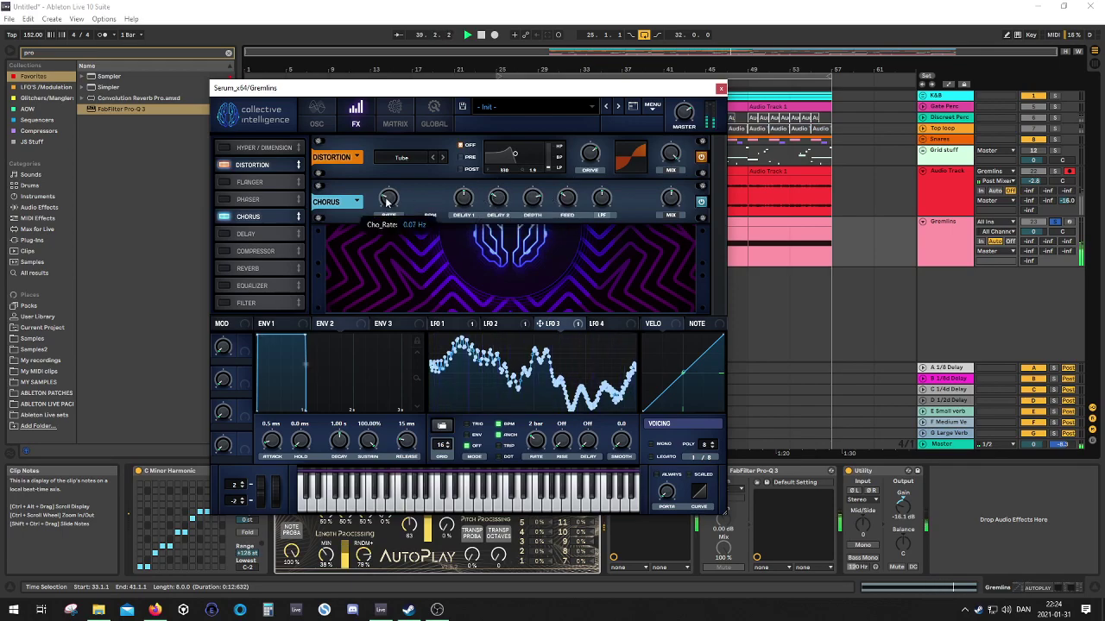
left_click(225, 147)
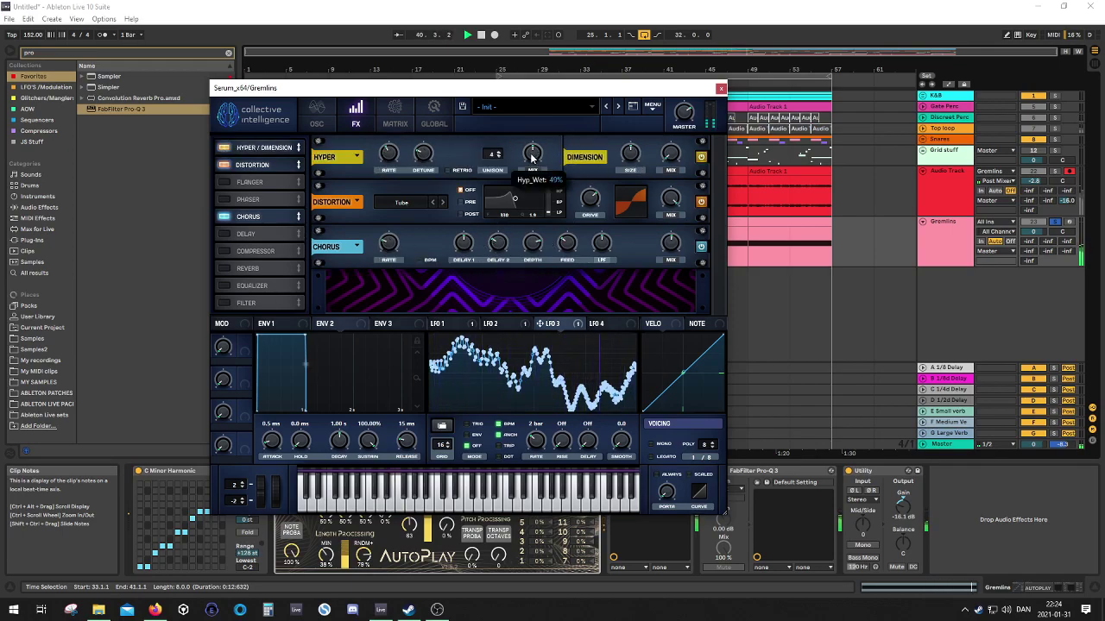
Step: Raise the Dimension mix of the Hyper/Dimension effect to about 38%
left_click_drag(635, 157, 674, 142)
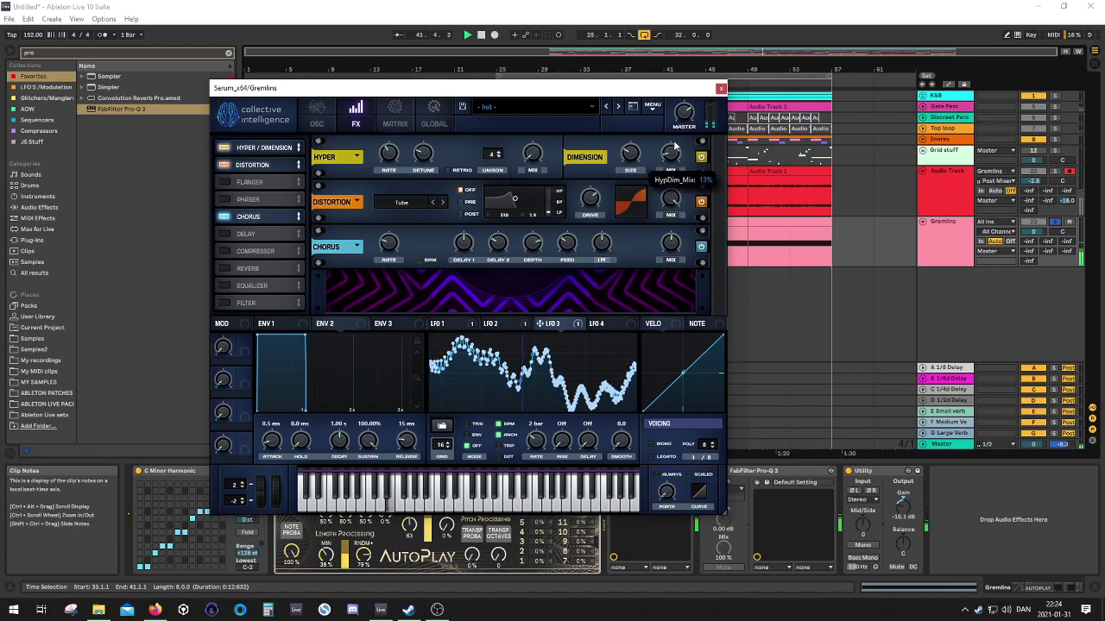
mouse_move(689, 108)
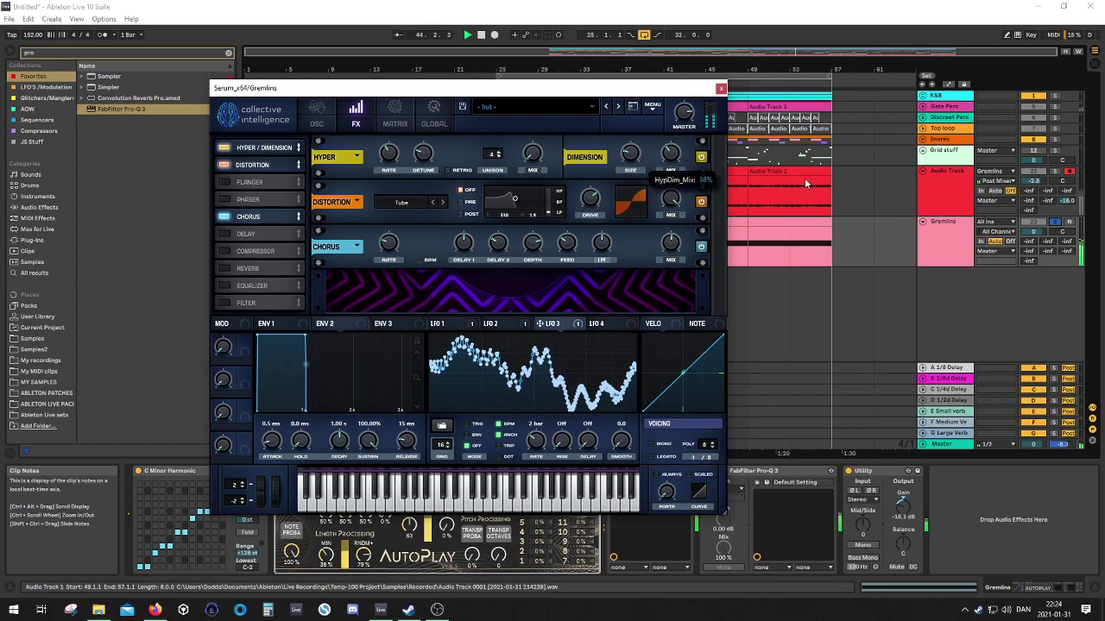
Step: Adjust LFO 3's modulation amount on oscillator A's warp and fine-tune the Band 24 filter's cutoff while the track plays
left_click(317, 114)
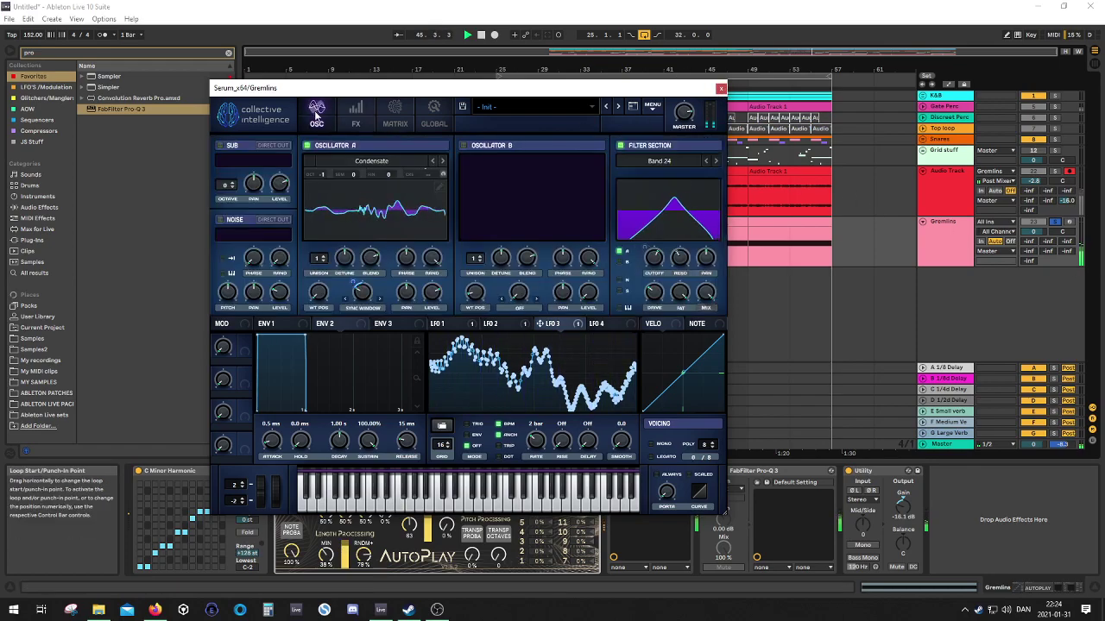
mouse_move(365, 301)
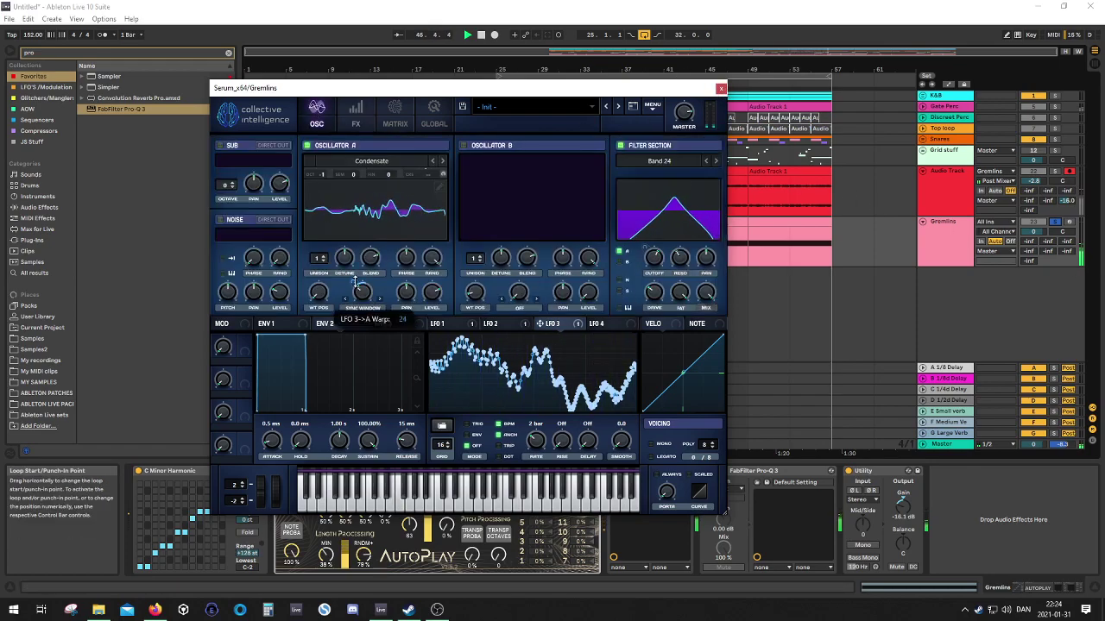
left_click_drag(353, 284, 356, 276)
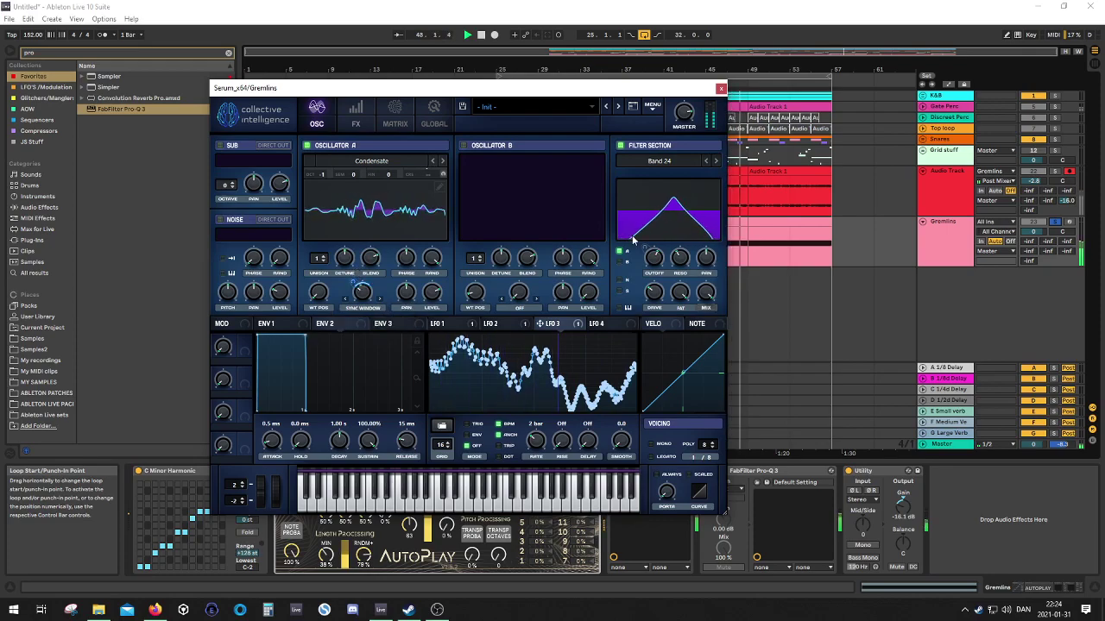
left_click_drag(656, 259, 660, 250)
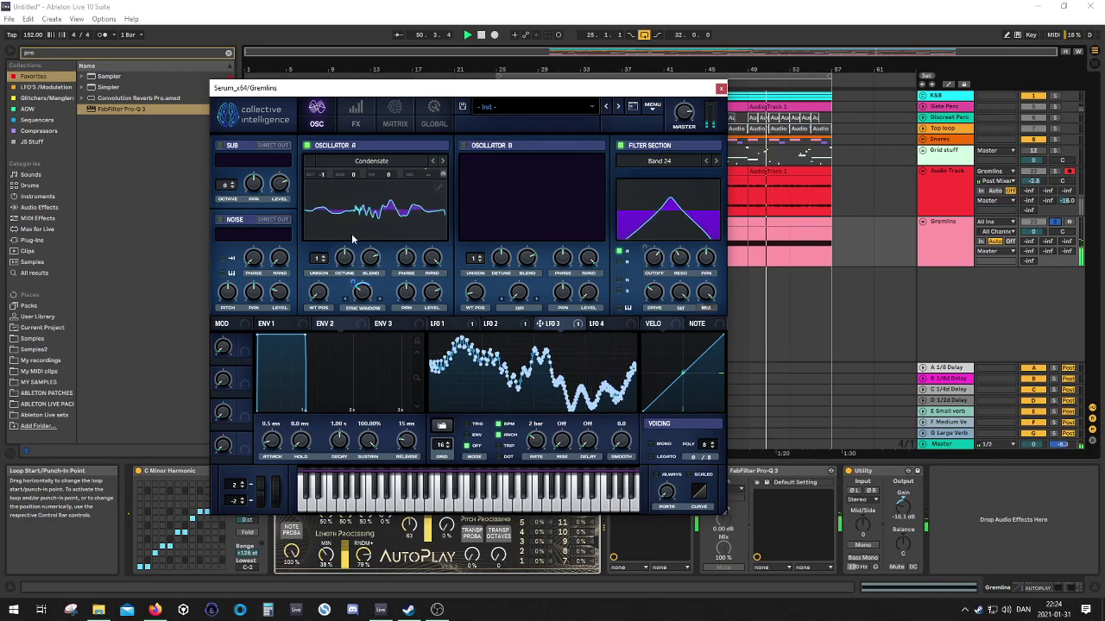
left_click_drag(653, 259, 649, 285)
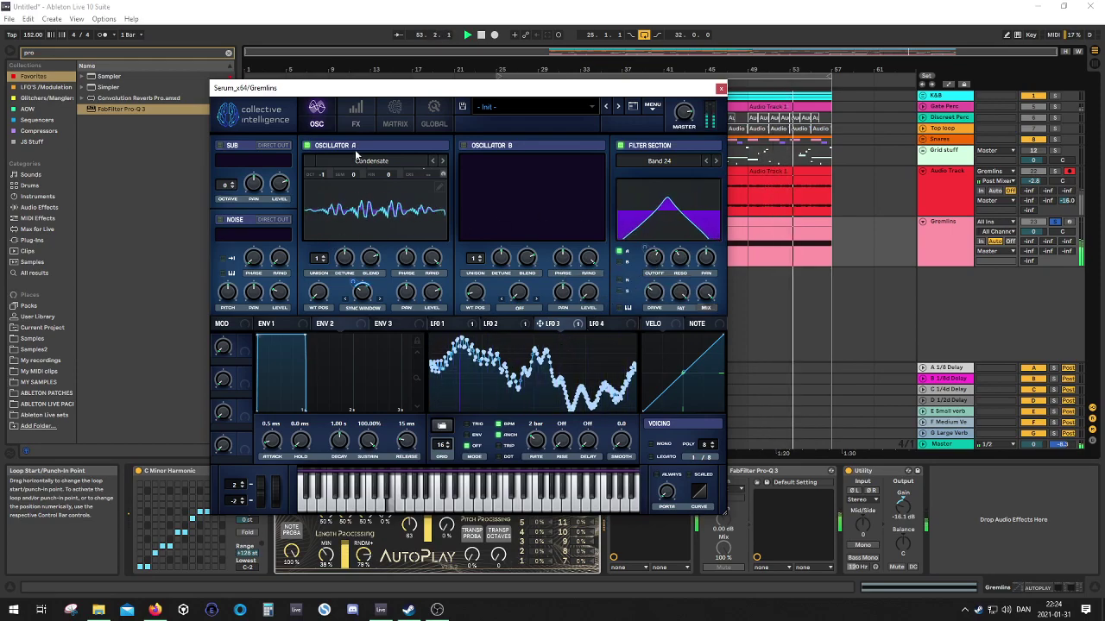
Step: Close the synth, unsolo the Gremlins track, and play the full mix with its Utility gain at -11.7 dB
left_click(356, 117)
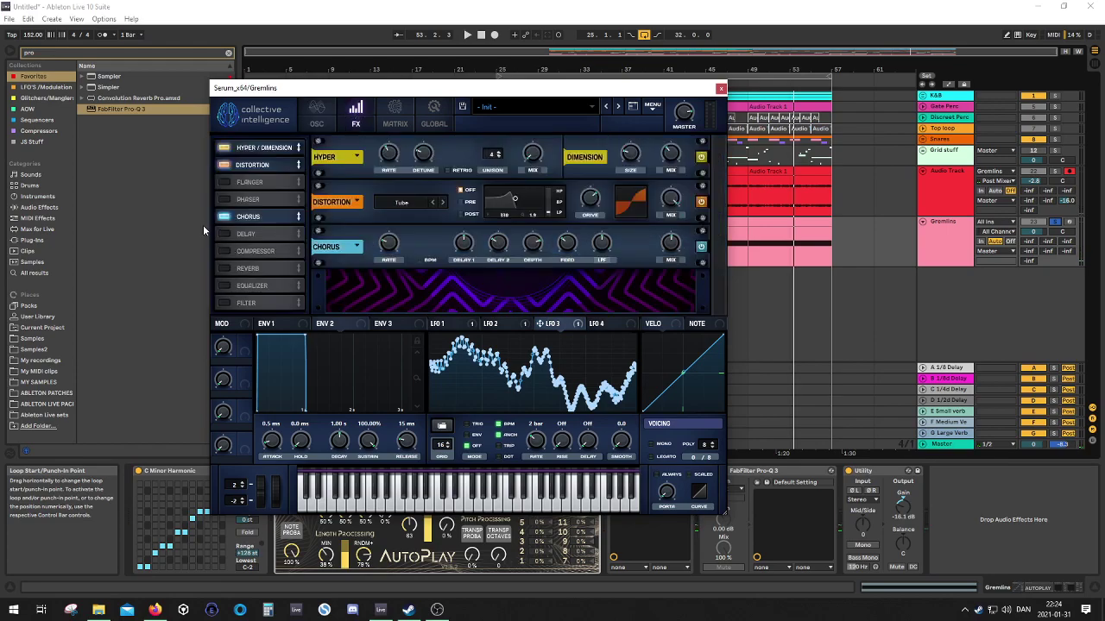
left_click(721, 89)
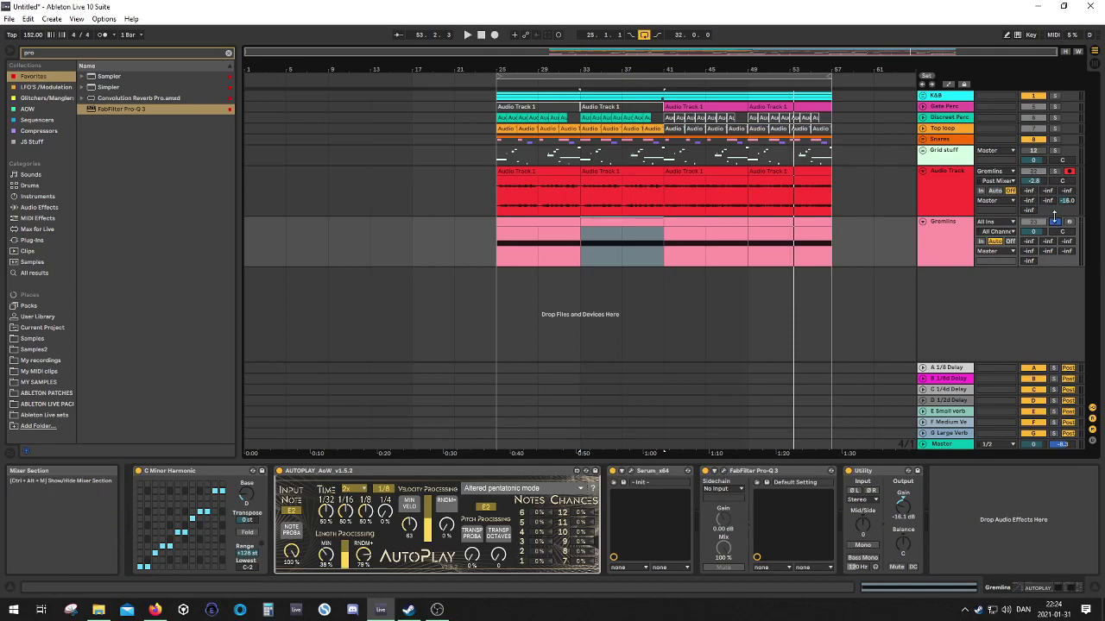
key("space")
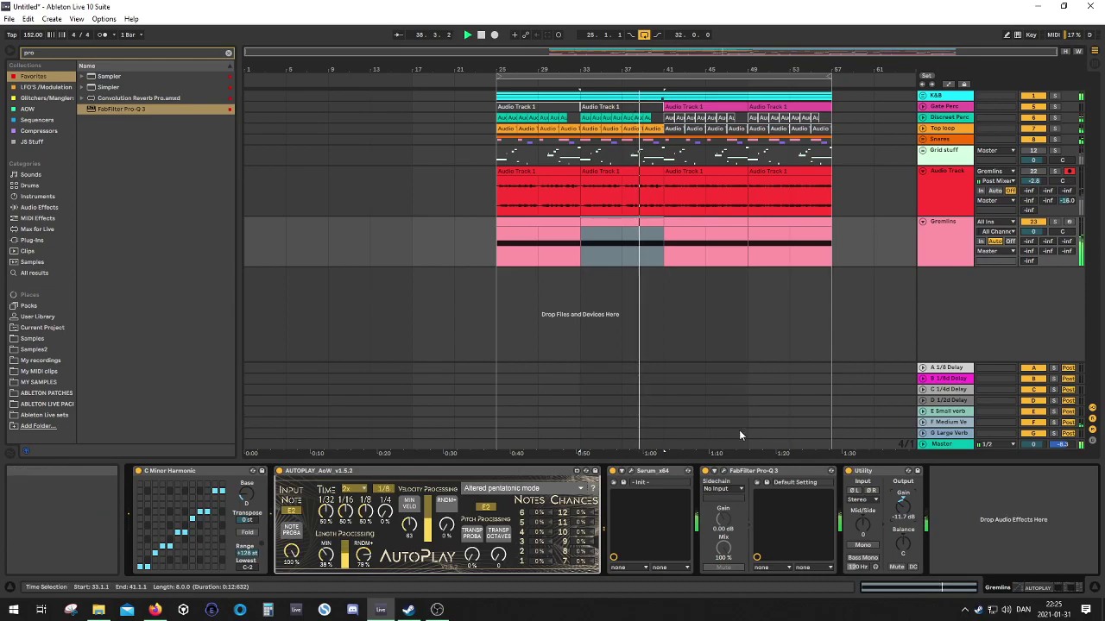
Step: Lower the low-cut frequency in FabFilter Pro-Q 3 on the Gremlins track and close the equalizer
left_click(758, 482)
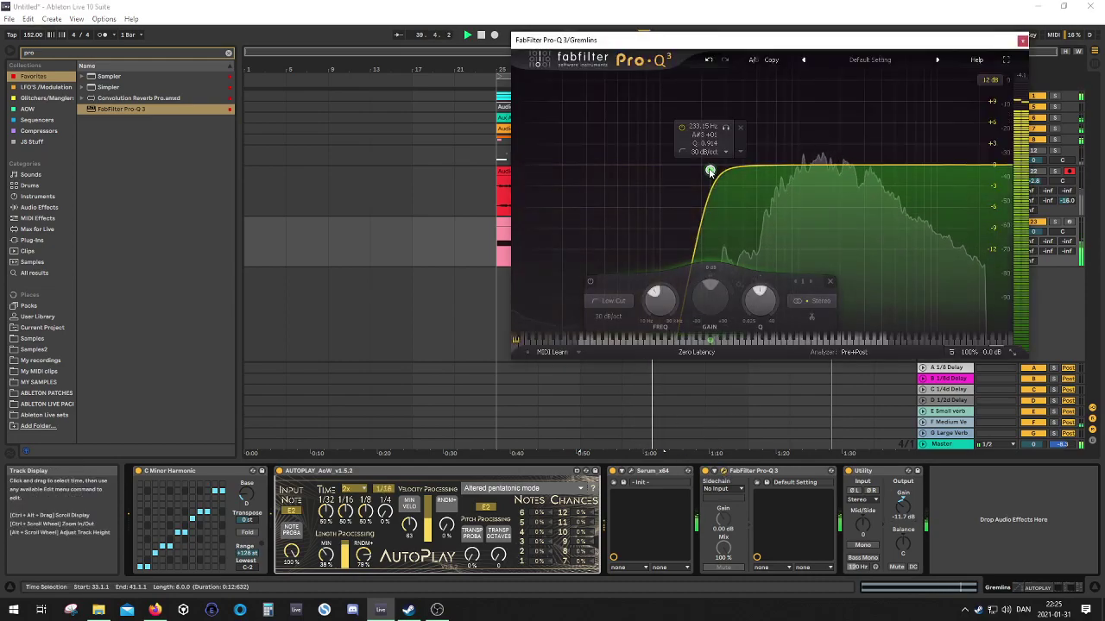
mouse_move(710, 170)
left_mouse_down()
mouse_move(688, 170)
mouse_move(697, 168)
left_mouse_up()
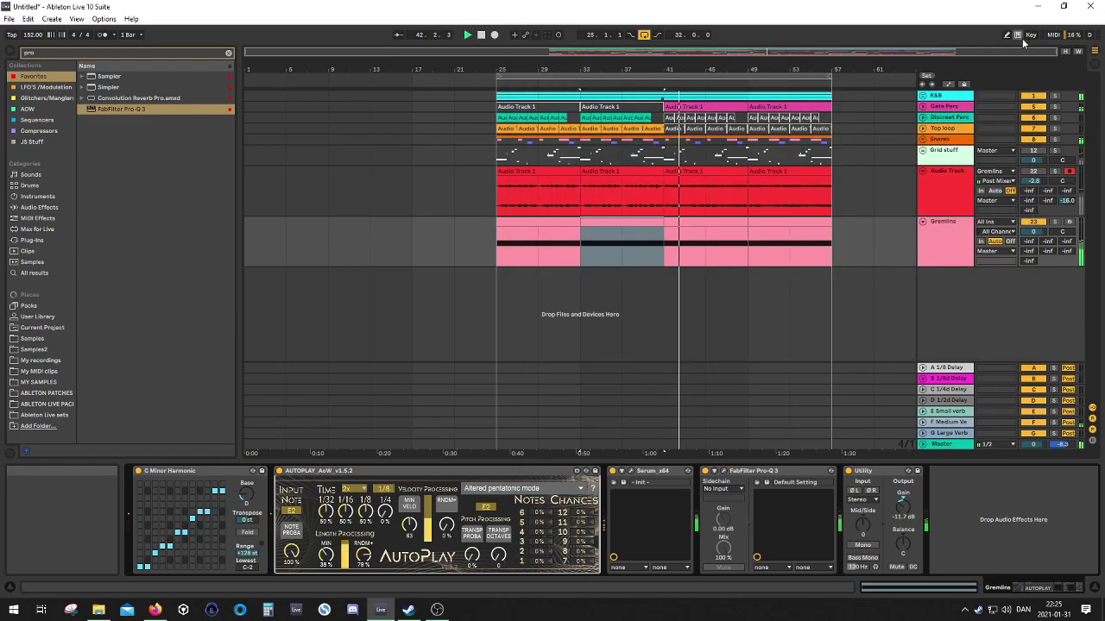
left_click(1022, 41)
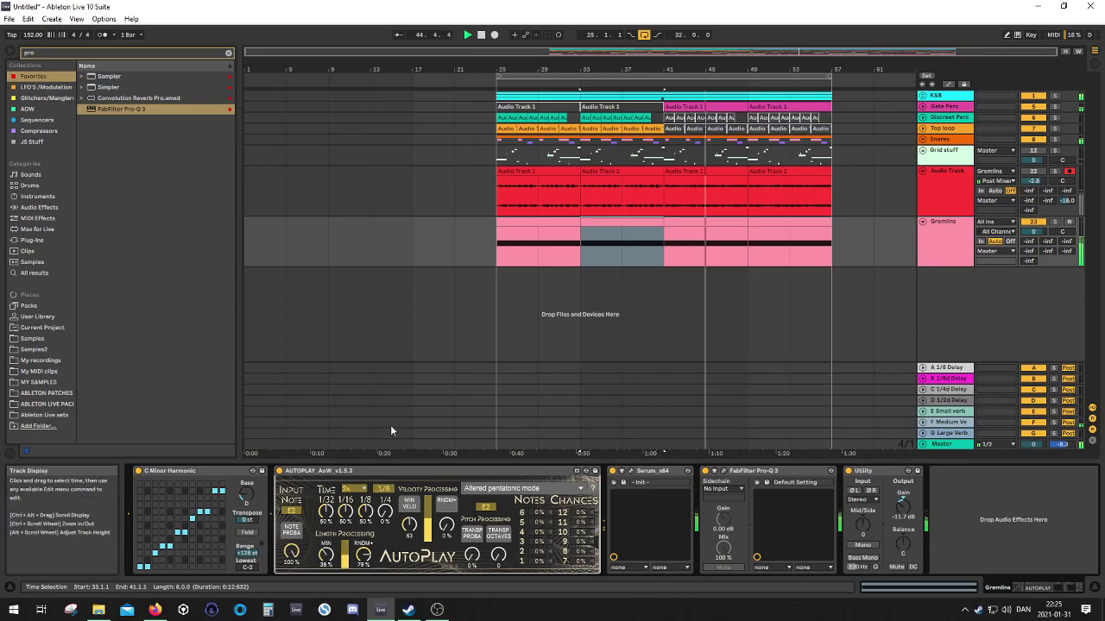
Step: Assign LFO 3 to oscillator A's pan in Serum and adjust the Tube distortion's drive
left_click(631, 472)
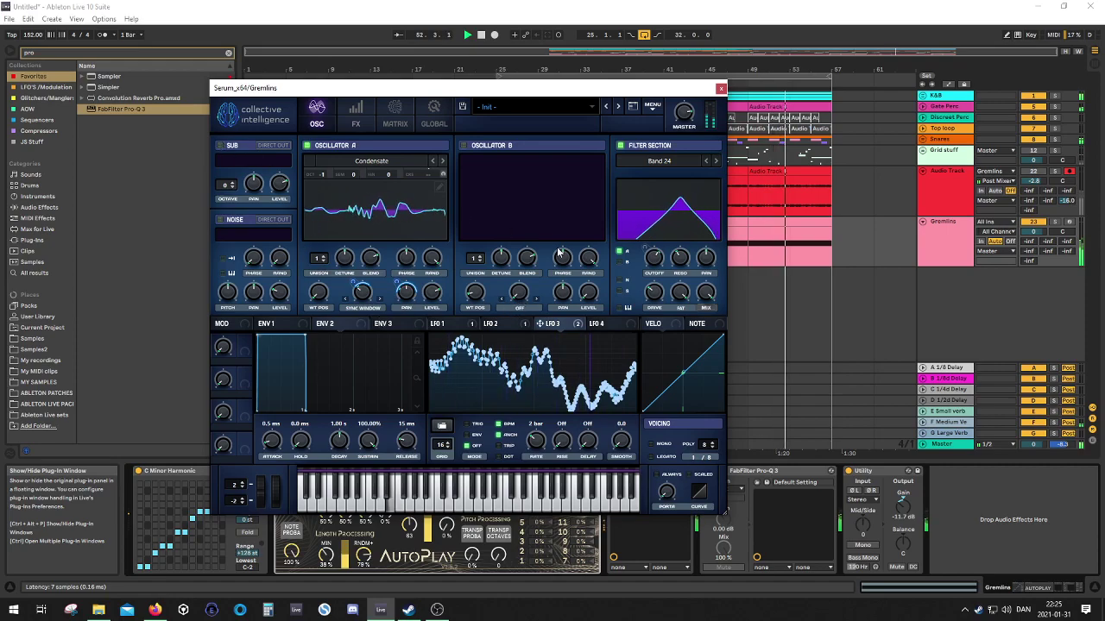
left_click(354, 121)
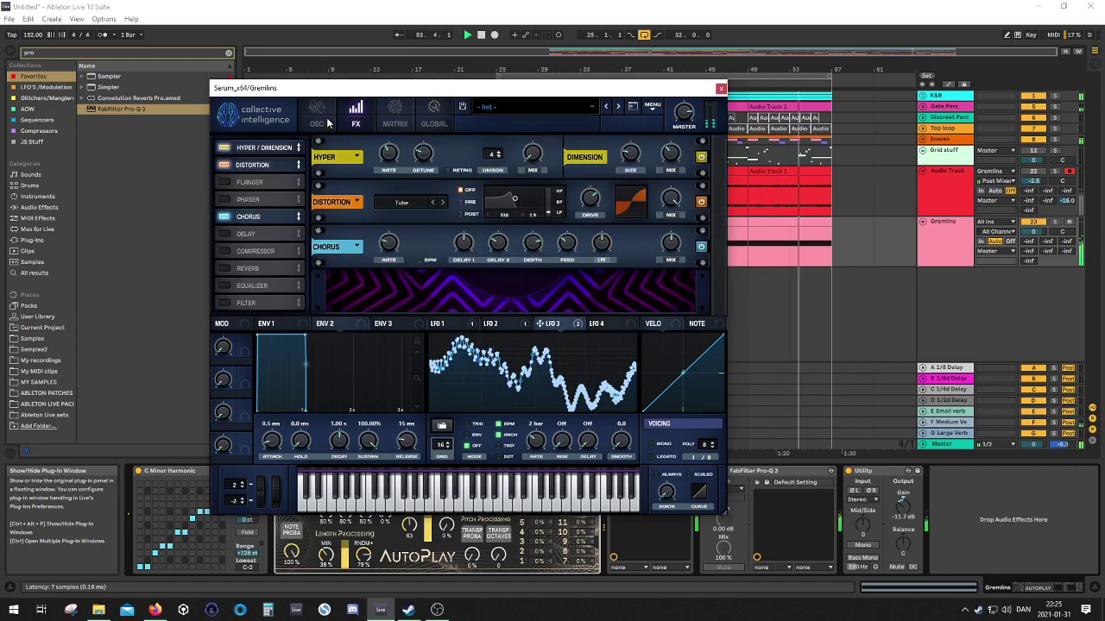
left_click(324, 123)
left_click(354, 123)
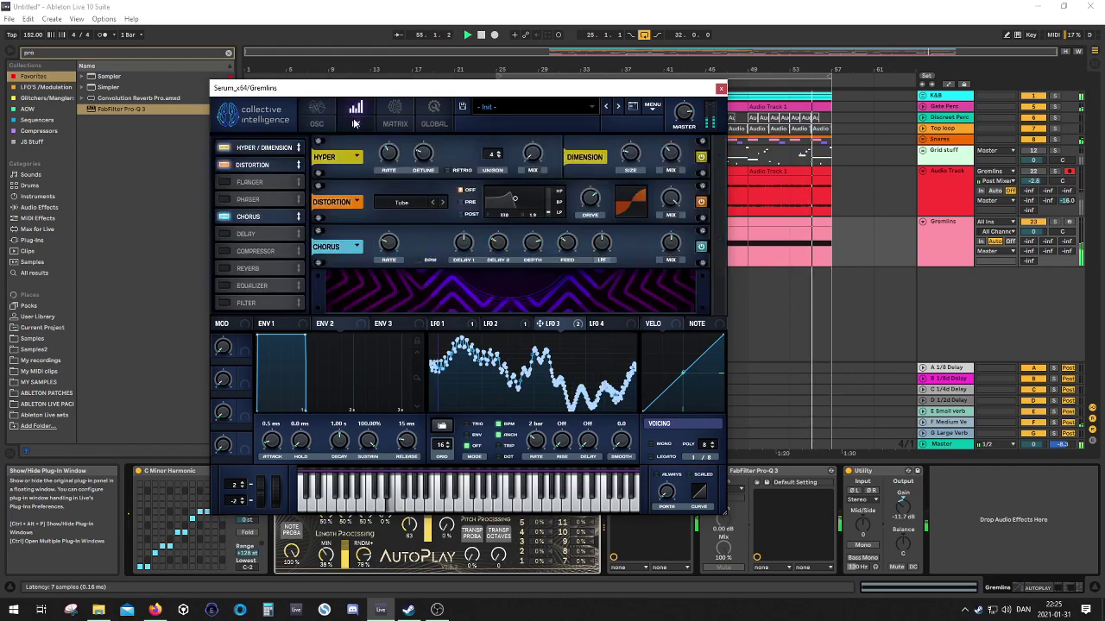
mouse_move(592, 197)
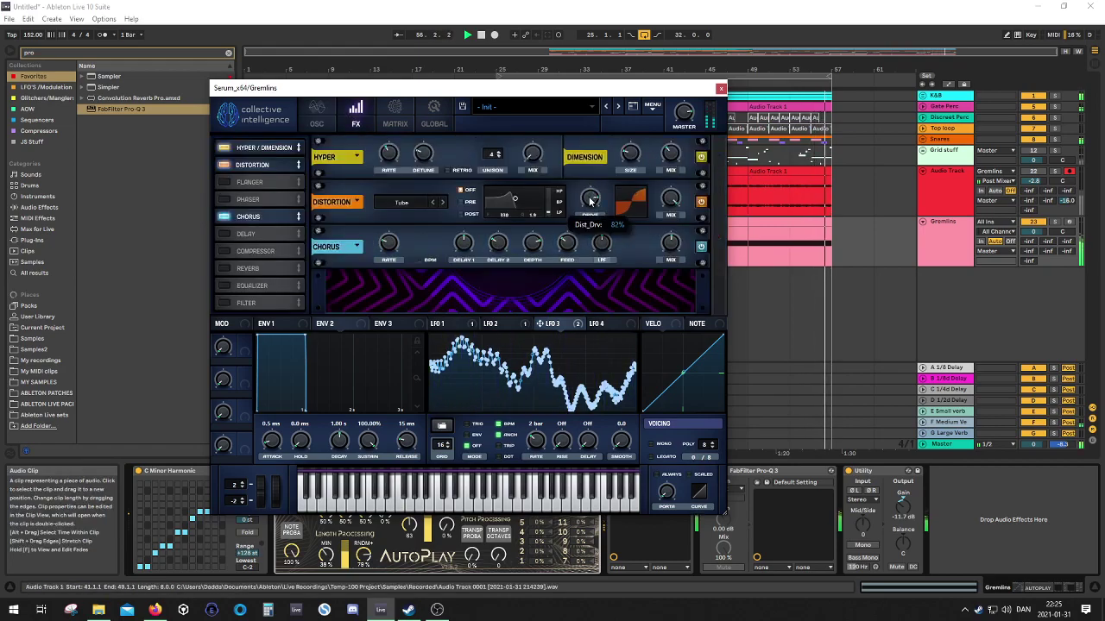
mouse_move(590, 201)
left_mouse_down()
mouse_move(574, 213)
mouse_move(584, 222)
left_mouse_up()
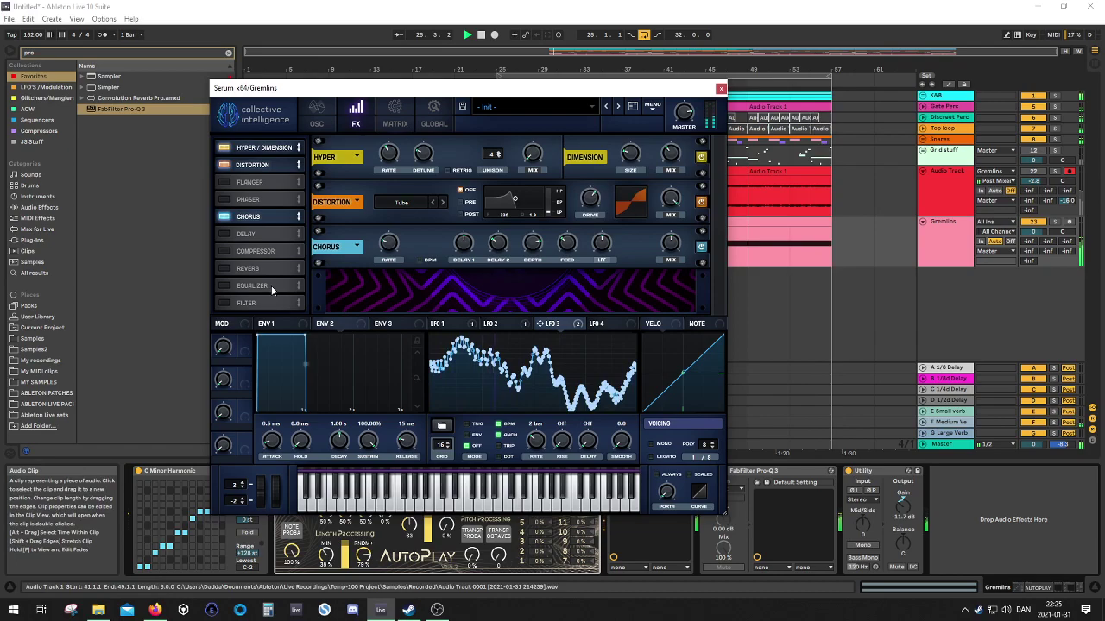
Step: Enable the delay with linked channels and BPM sync off, shorten its time to 2.83, and assign LFO 3 to the left delay time
left_click(223, 233)
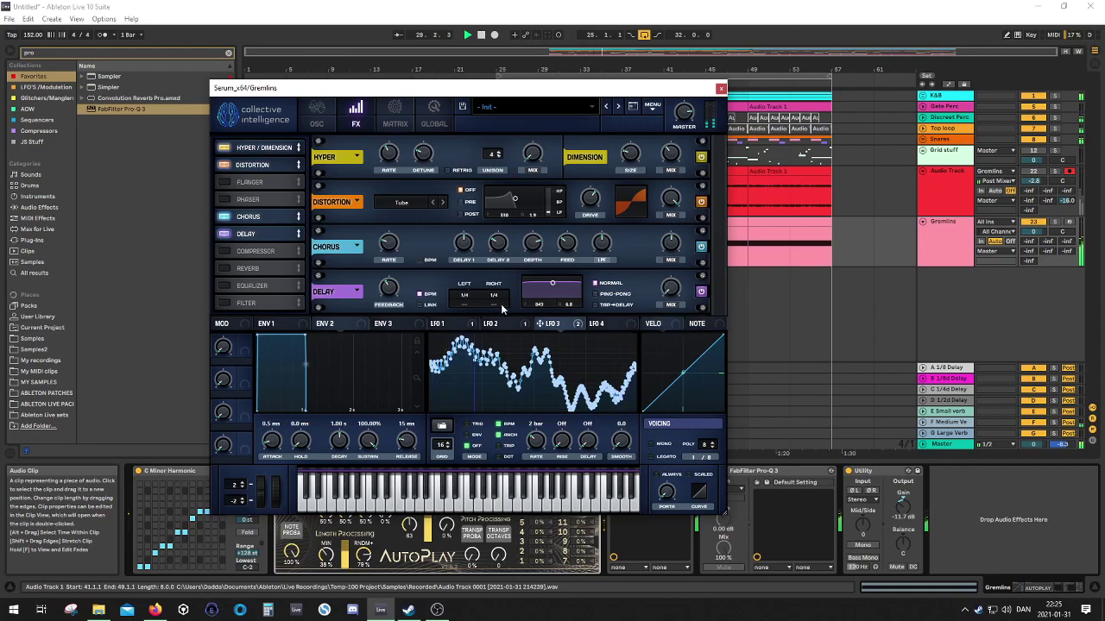
left_click_drag(498, 296, 496, 316)
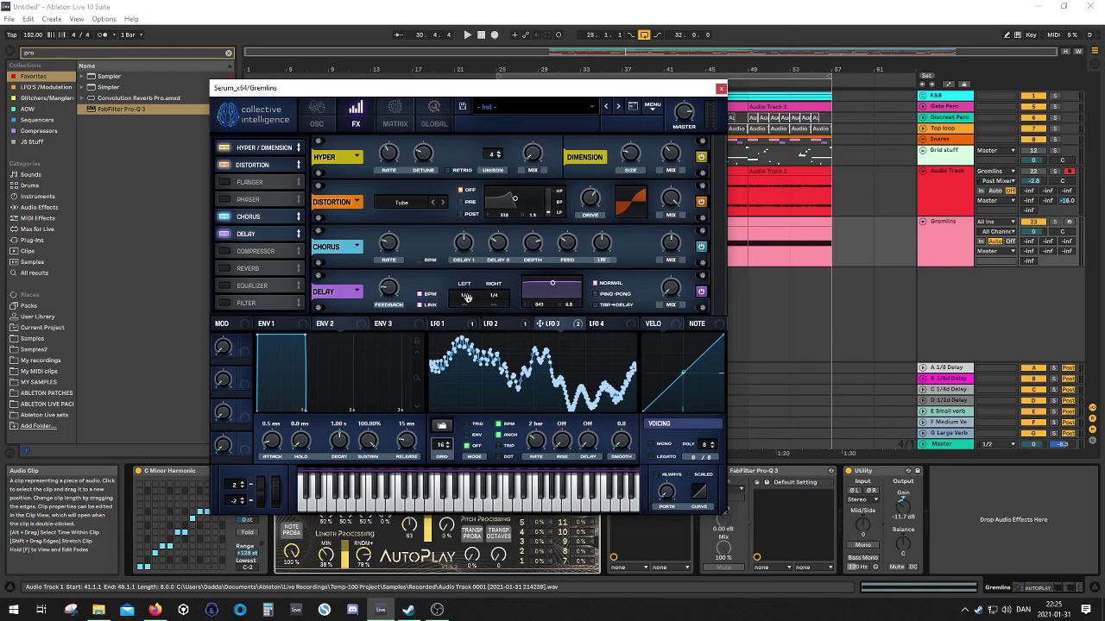
left_click(421, 295)
left_click_drag(472, 296, 478, 355)
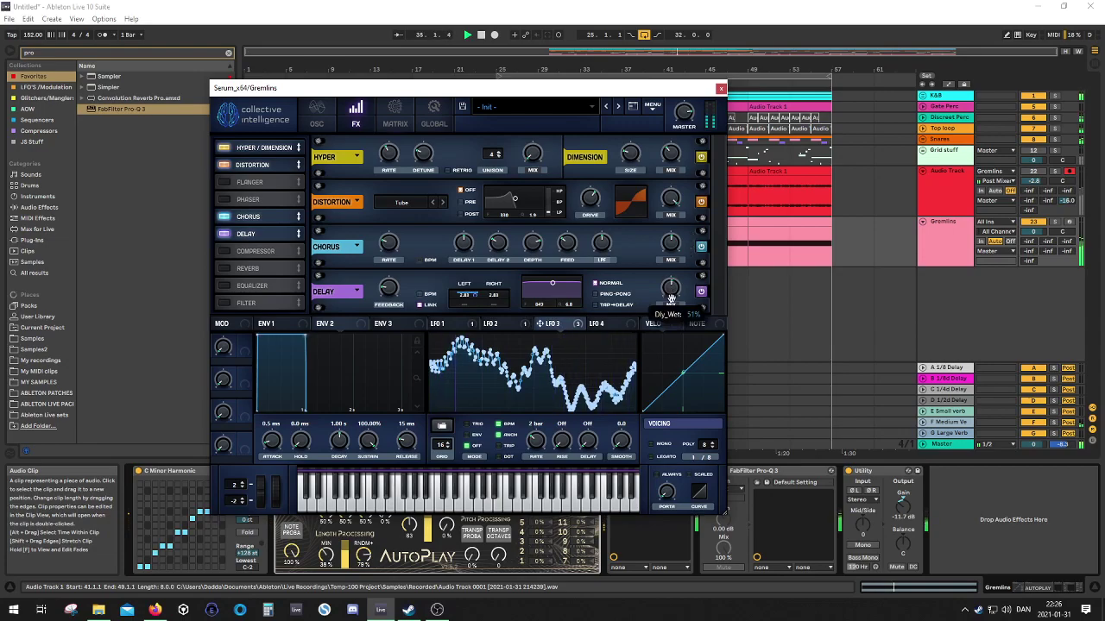
Step: Adjust LFO 3's modulation amount on the left delay time and raise the delay feedback
left_click_drag(475, 296, 477, 317)
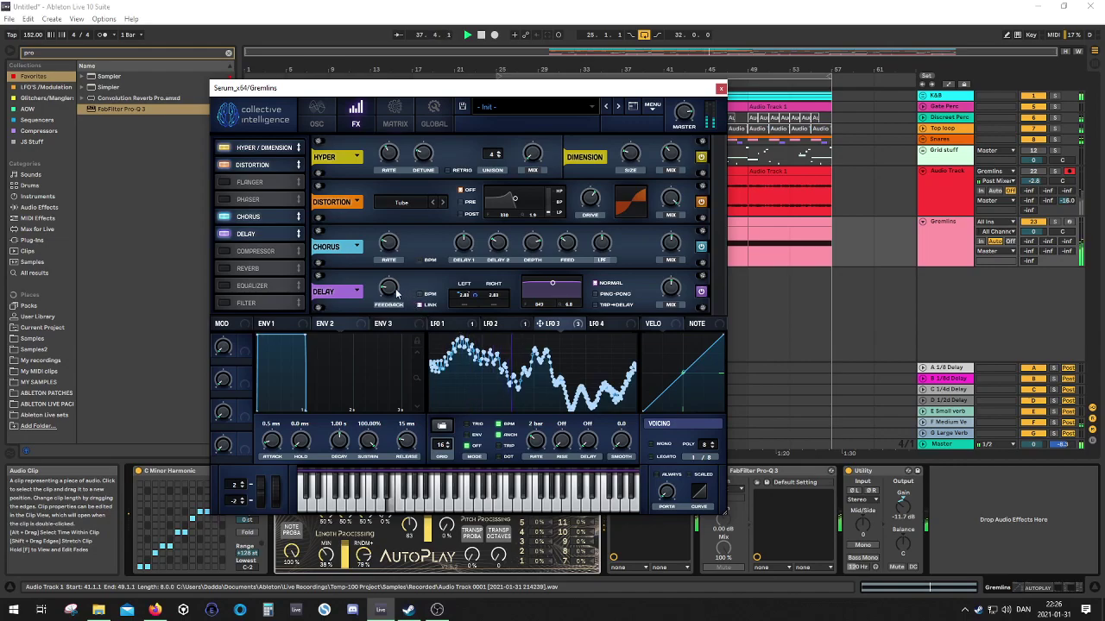
left_click_drag(409, 240, 414, 229)
left_click_drag(496, 299, 503, 294)
left_click(403, 127)
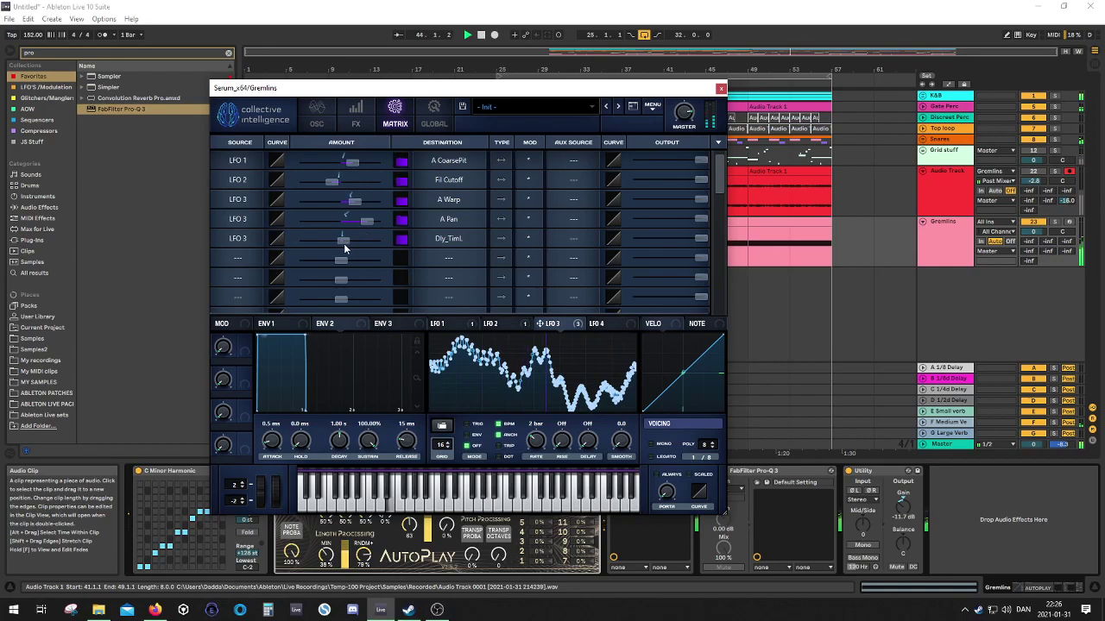
Step: Shorten the linked left and right delay times to 1.00
left_click(317, 117)
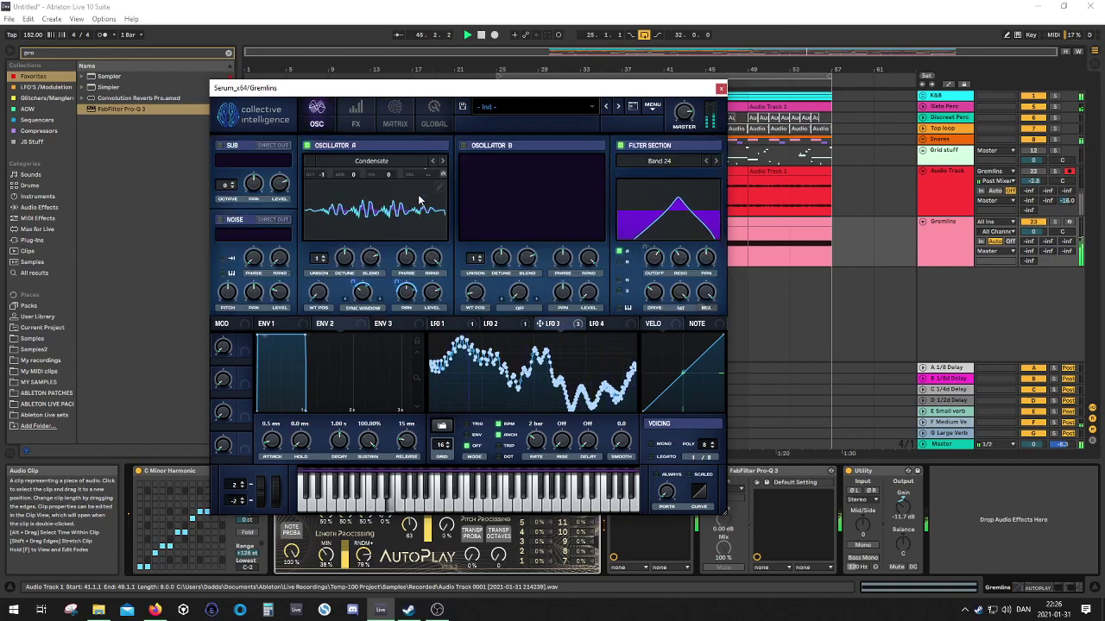
left_click(355, 118)
mouse_move(671, 298)
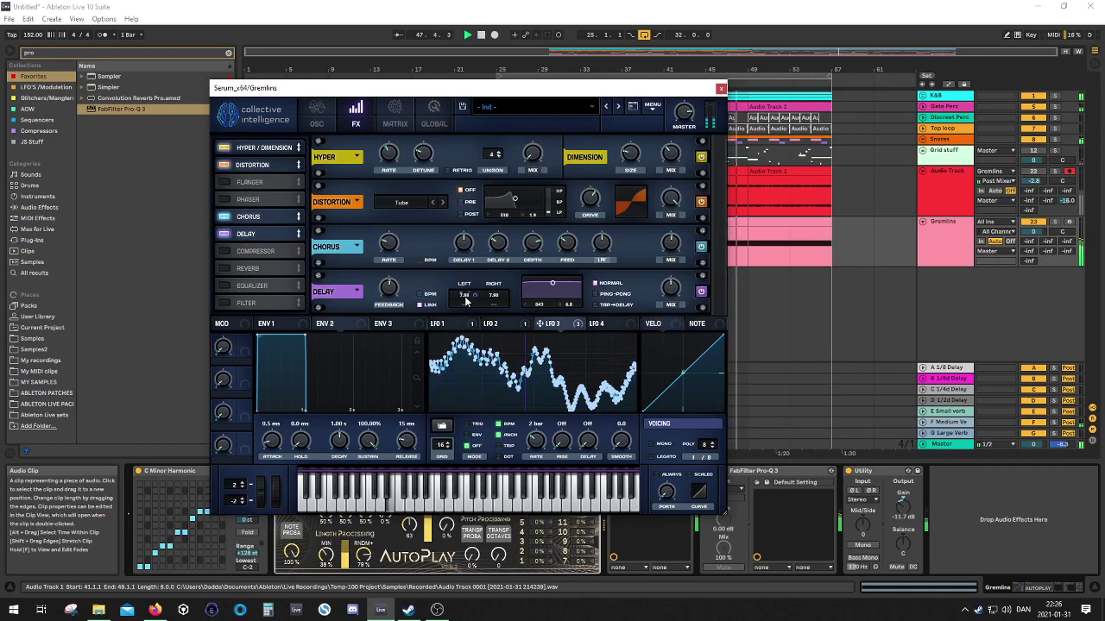
left_click_drag(473, 299, 466, 337)
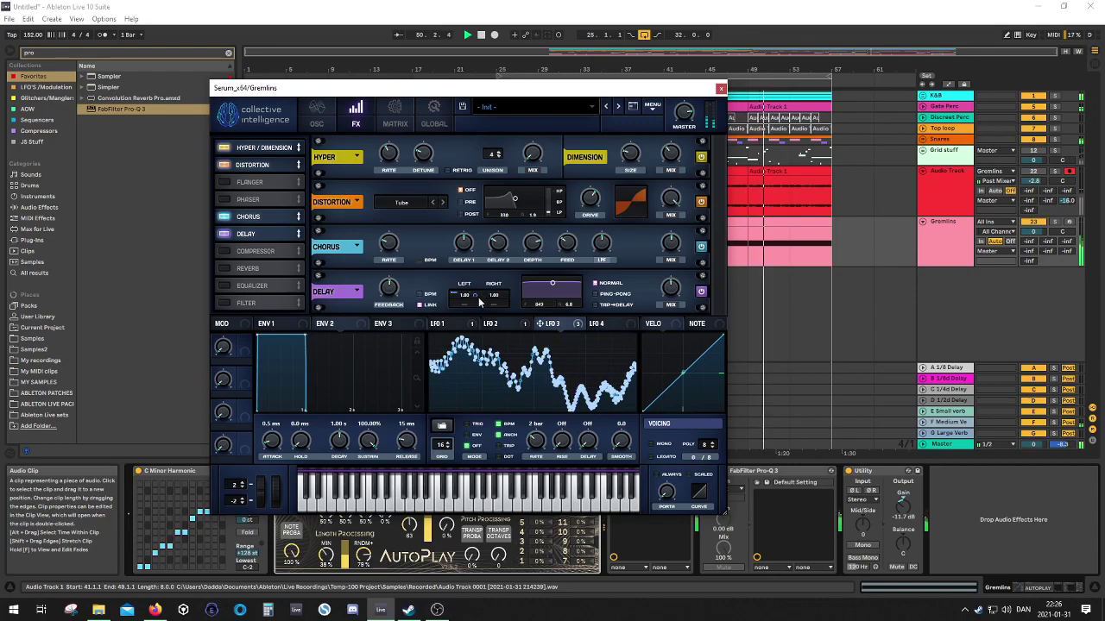
Step: Assign LFO 3 to the right delay time and adjust its amount in the modulation matrix
mouse_move(476, 301)
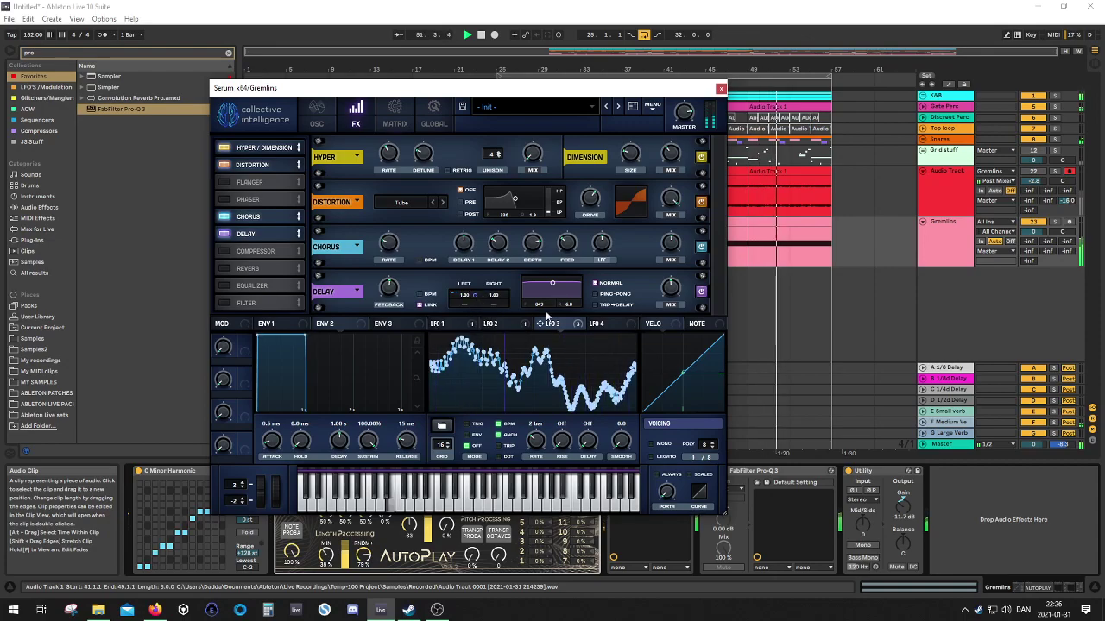
left_click_drag(549, 325, 506, 350)
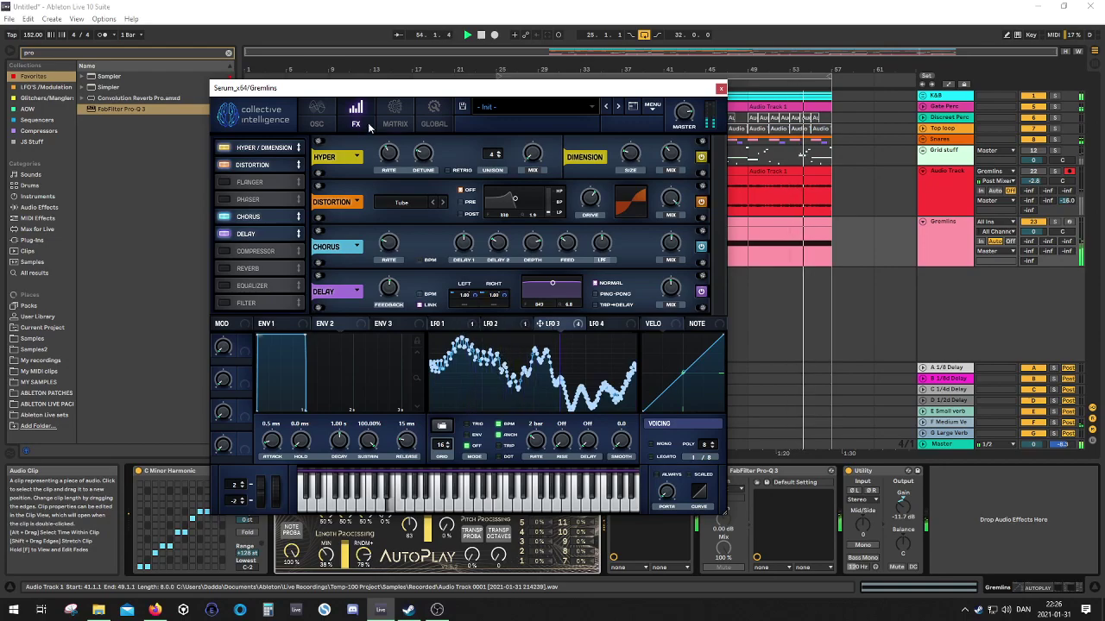
left_click(395, 112)
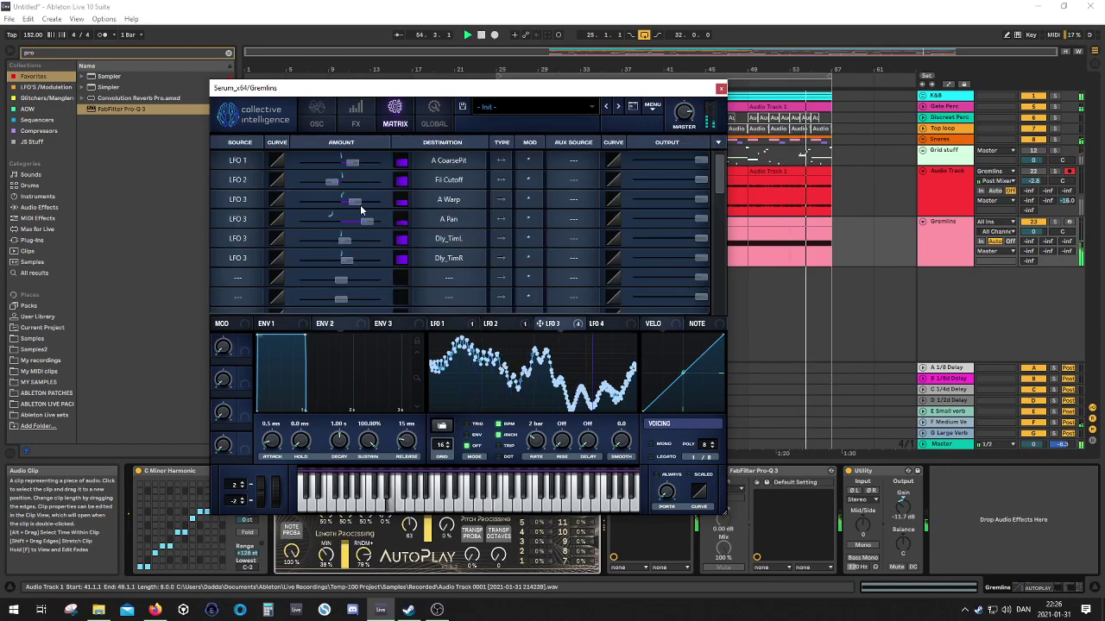
double_click(349, 260)
mouse_move(342, 237)
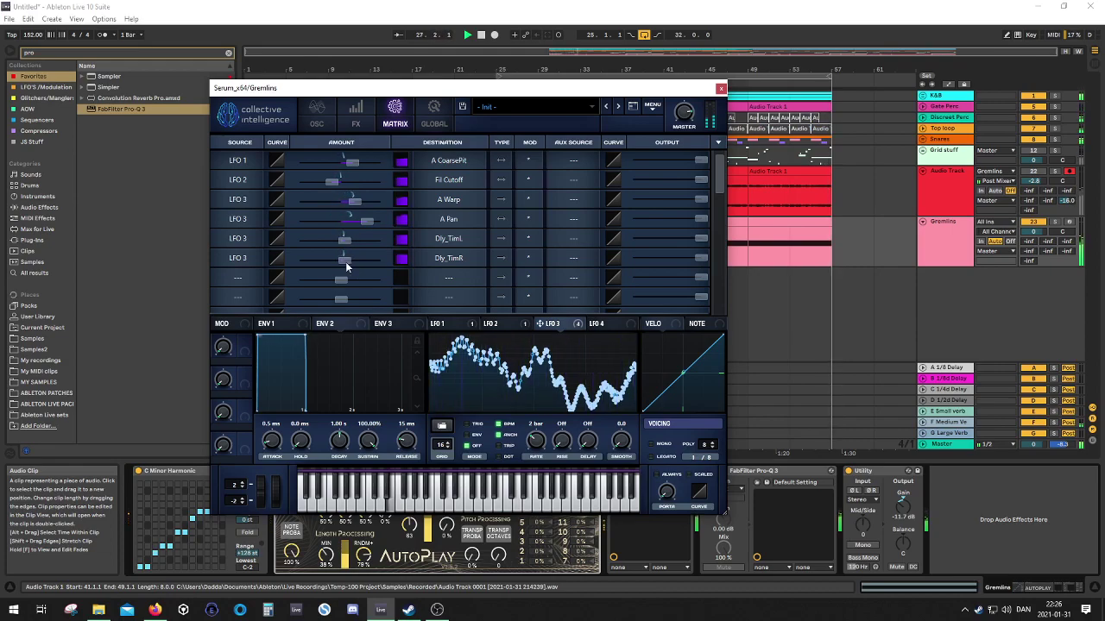
Step: Set the delay filter's bandwidth to 2.4 and adjust the delay mix
left_click(318, 113)
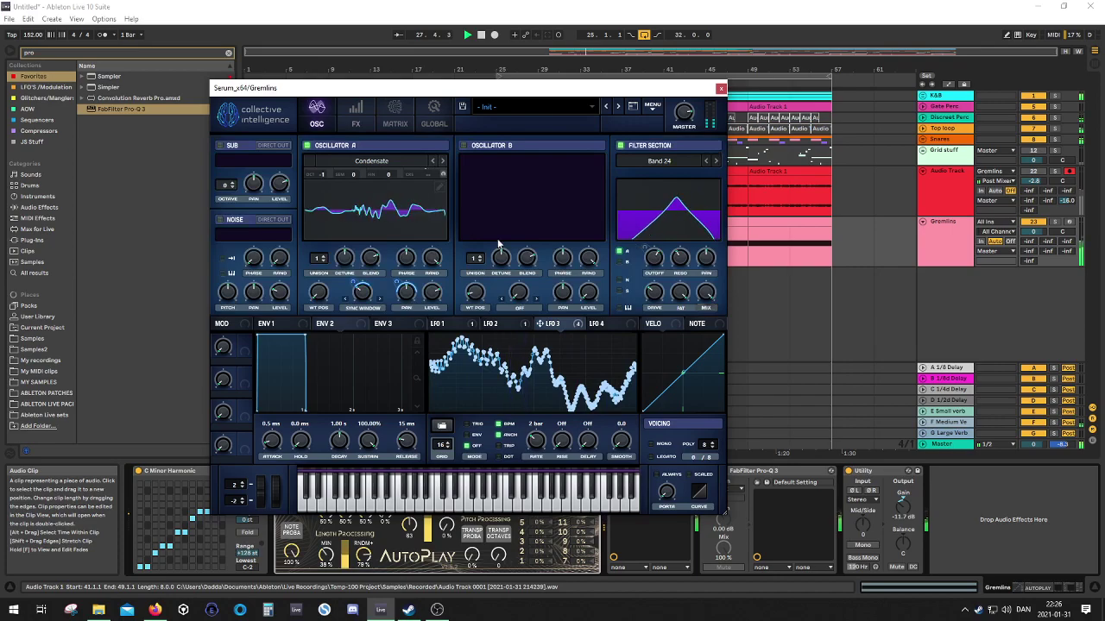
left_click(356, 116)
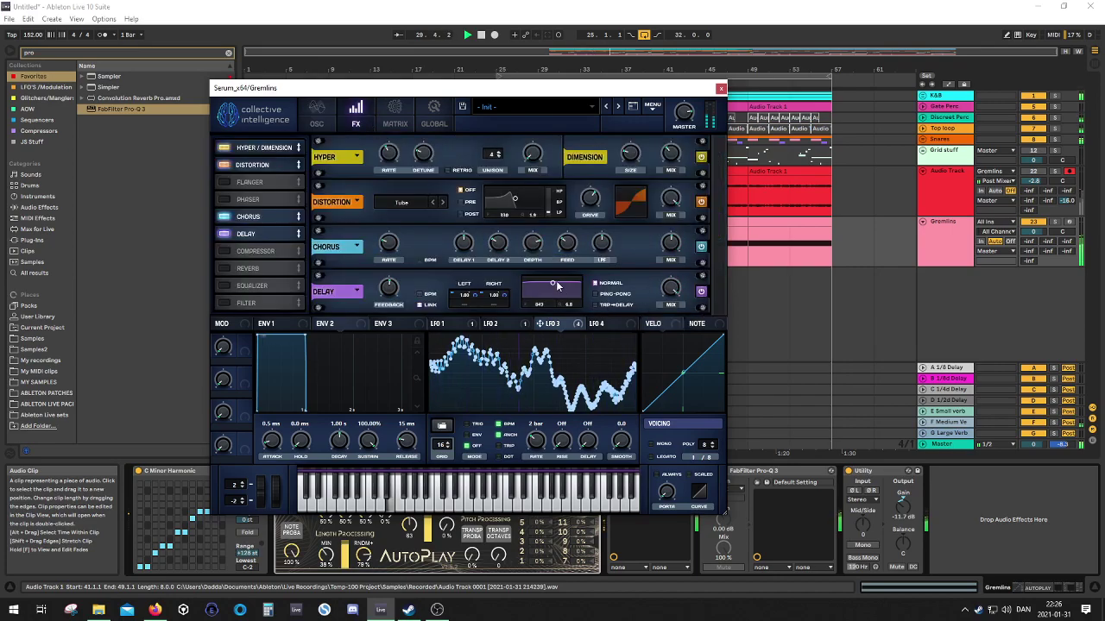
left_click_drag(553, 294, 553, 293)
left_click_drag(669, 292, 672, 359)
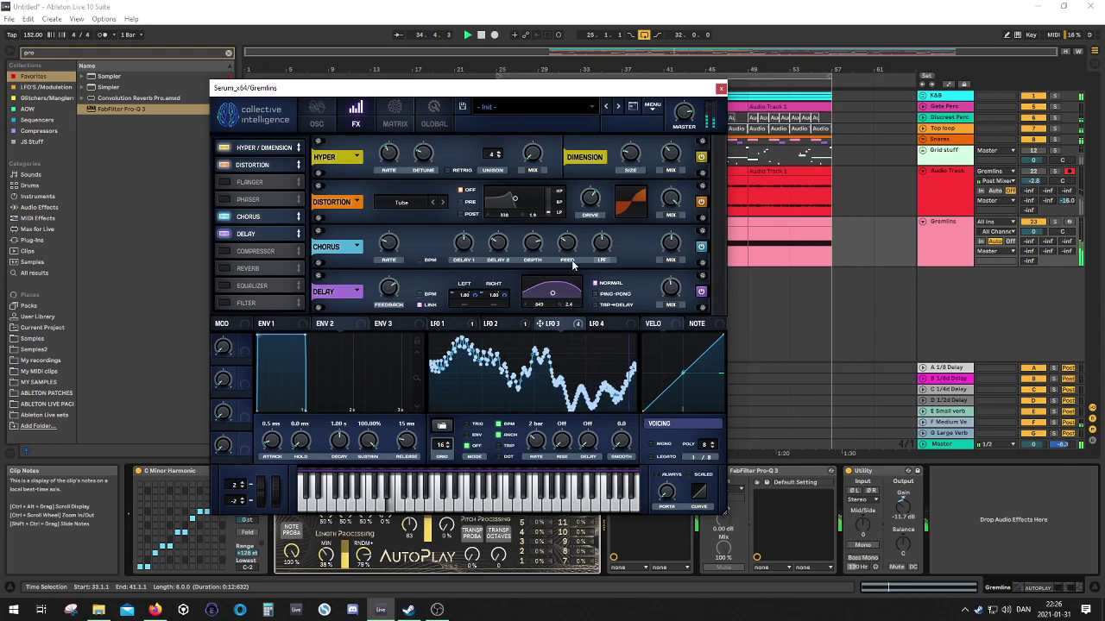
Step: Return to the oscillator view and open LFO 4 for editing
left_click(318, 119)
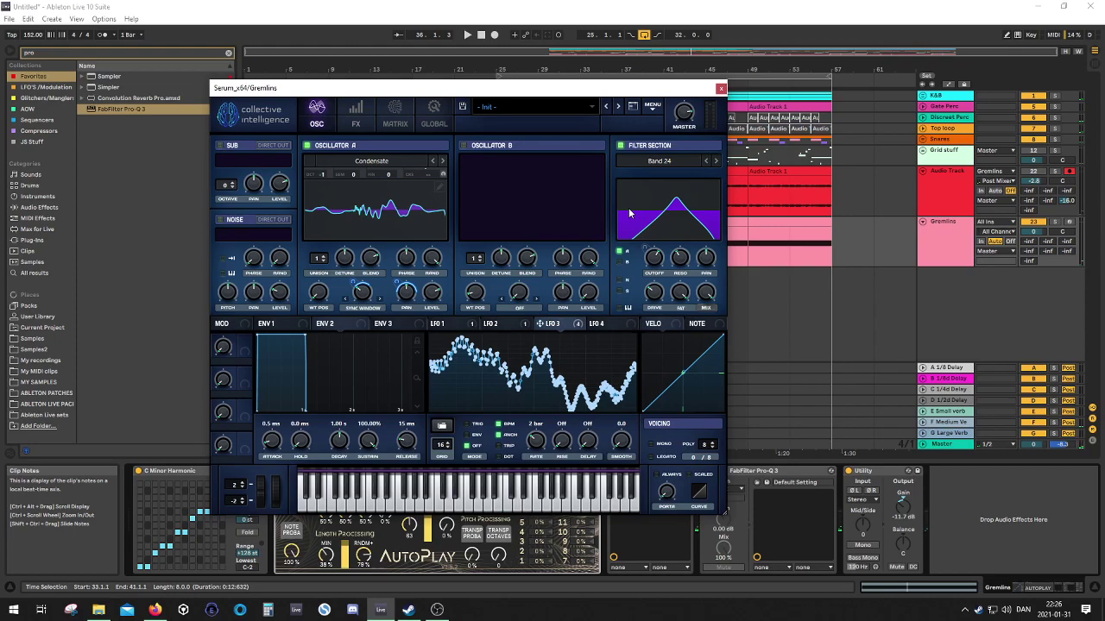
left_click(629, 330)
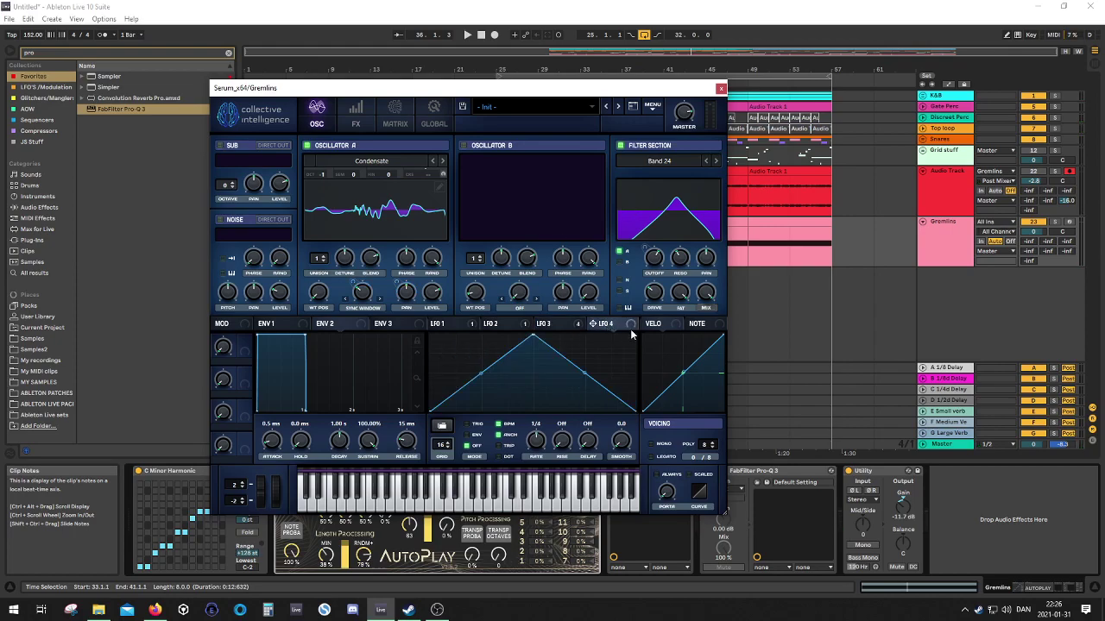